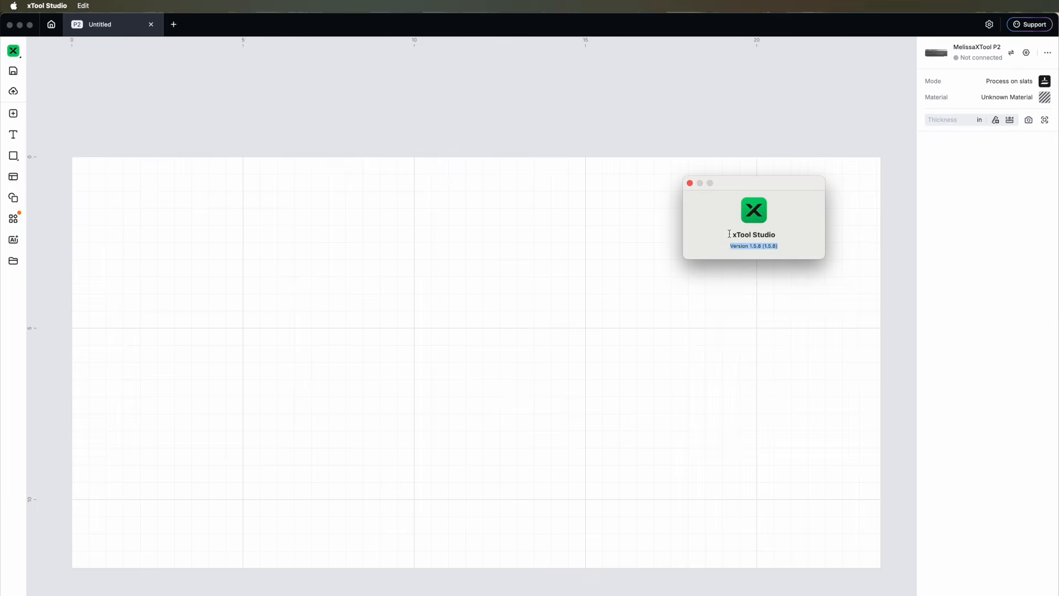
- Close the version information window and check for software updates
left_click(689, 184)
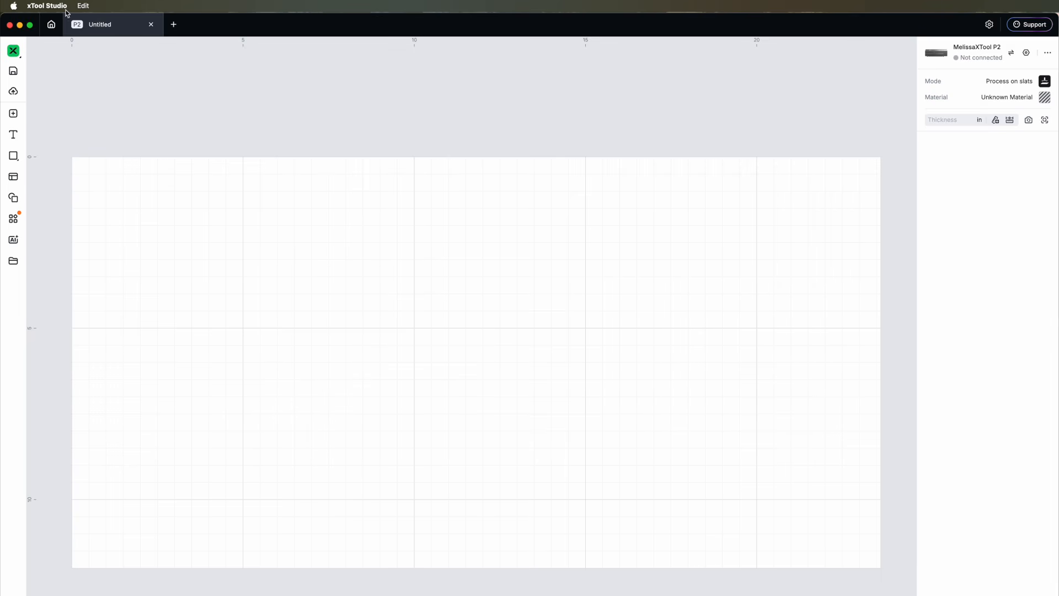
left_click(47, 6)
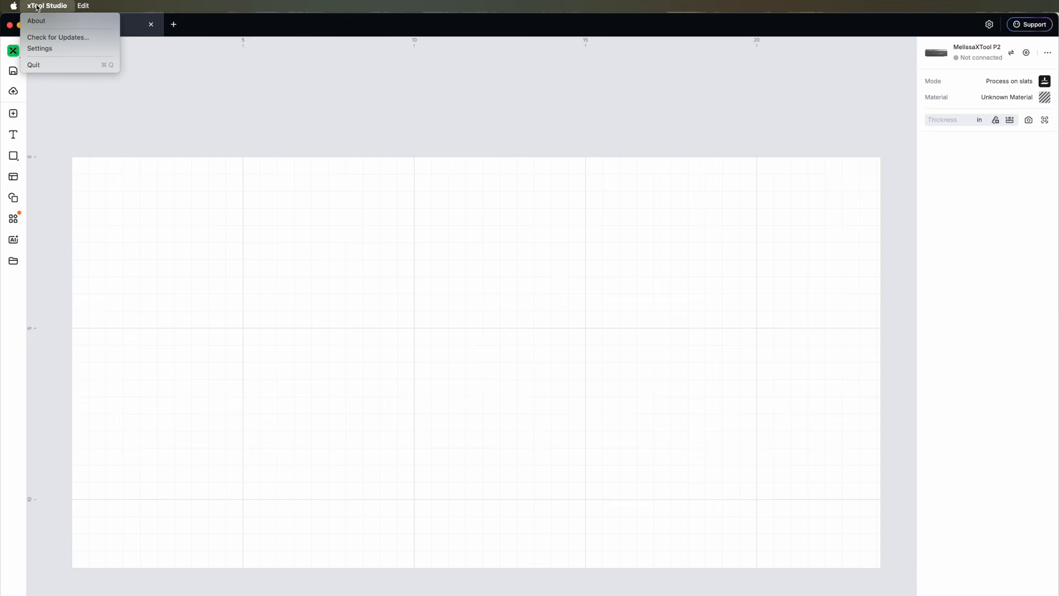
left_click(46, 40)
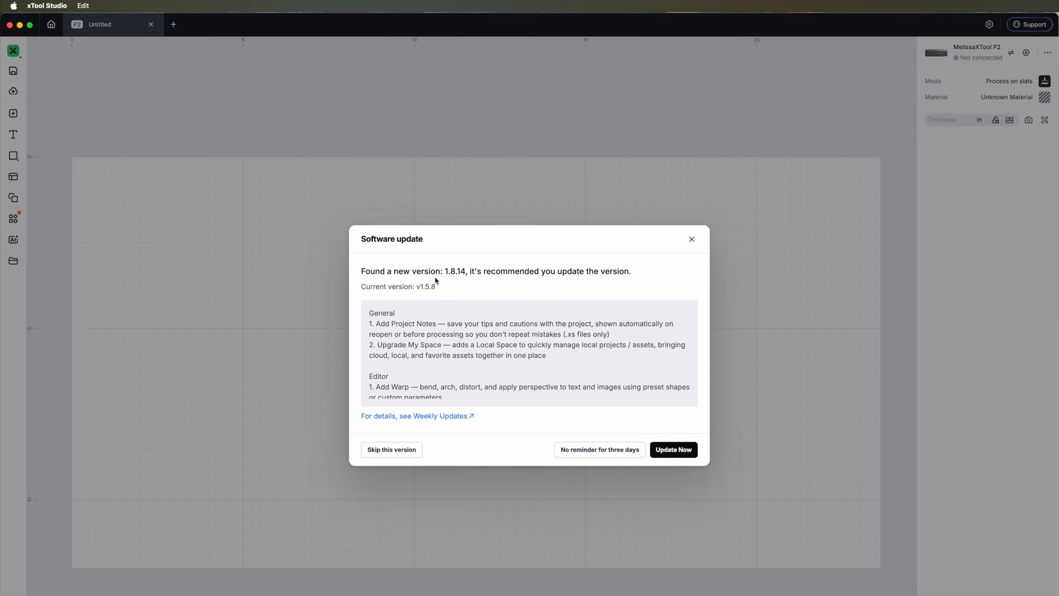
- Review the update notes for version 1.8.14, including the Devices entry about xTool O1 omni printer support
left_click_drag(444, 271, 464, 271)
scroll(473, 366, "down", 10)
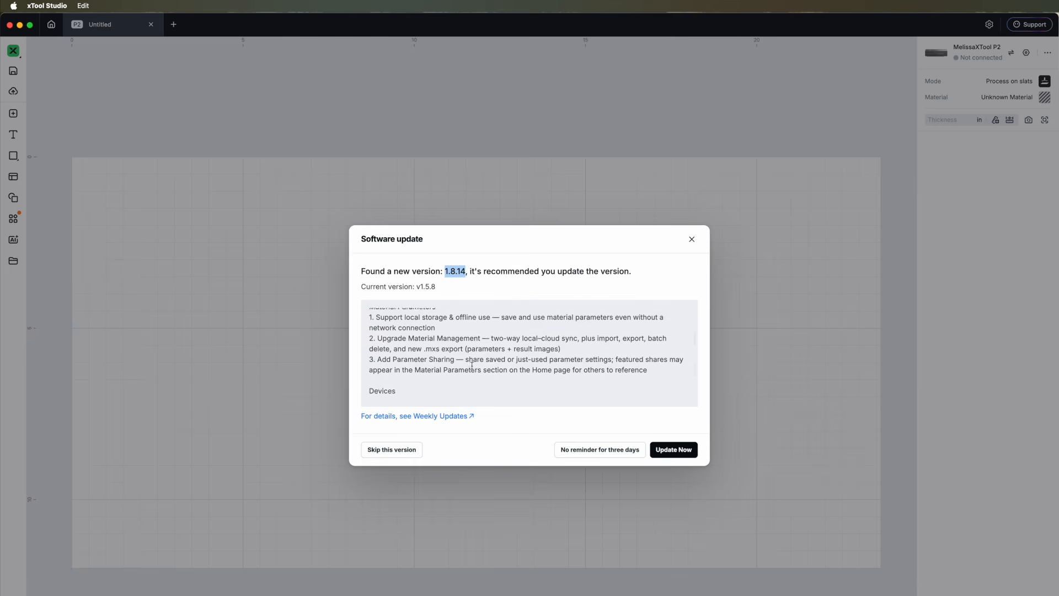
scroll(472, 366, "down", 10)
scroll(472, 366, "up", 8)
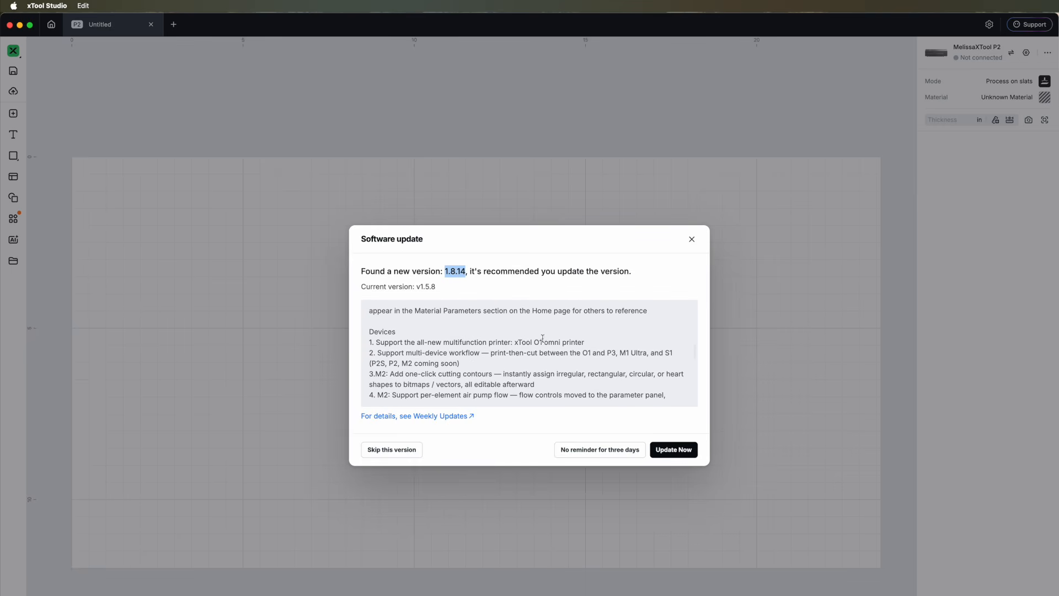
left_click_drag(511, 342, 598, 344)
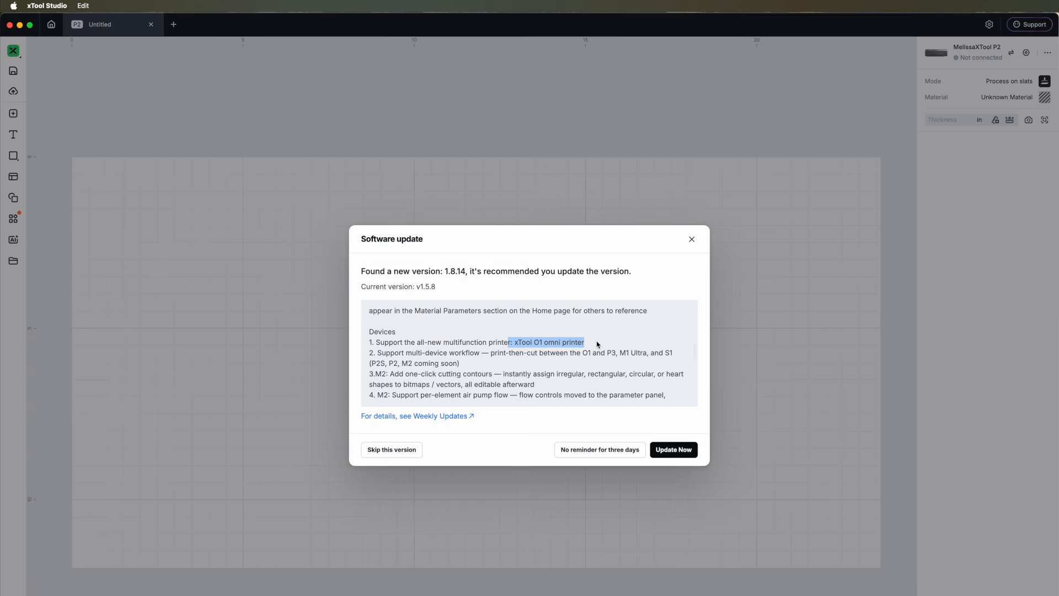
left_click(597, 343)
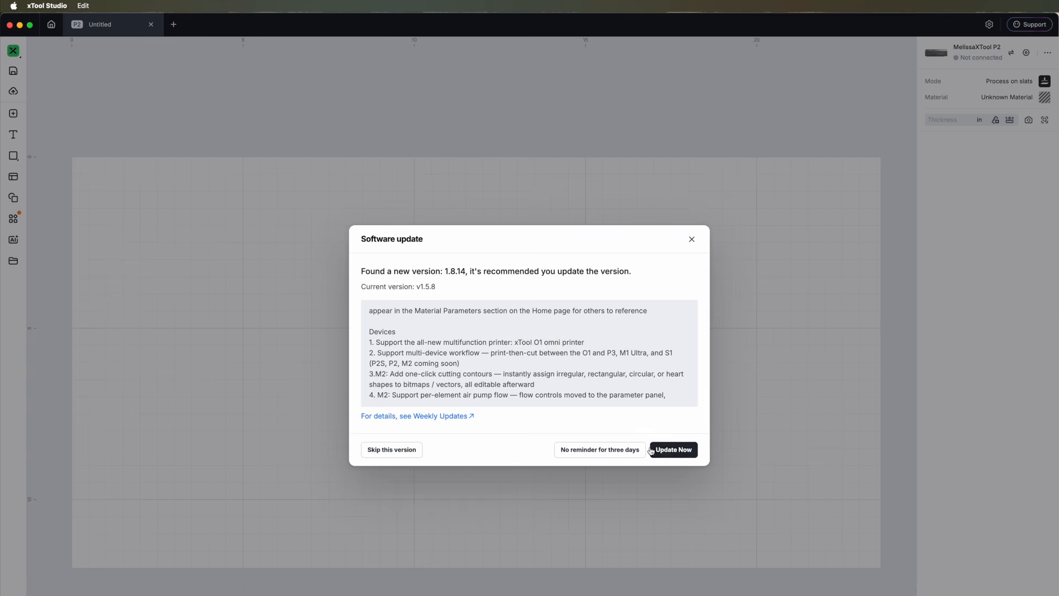
- Install the offered software update and open the program's version information to check the installed version
left_click(675, 450)
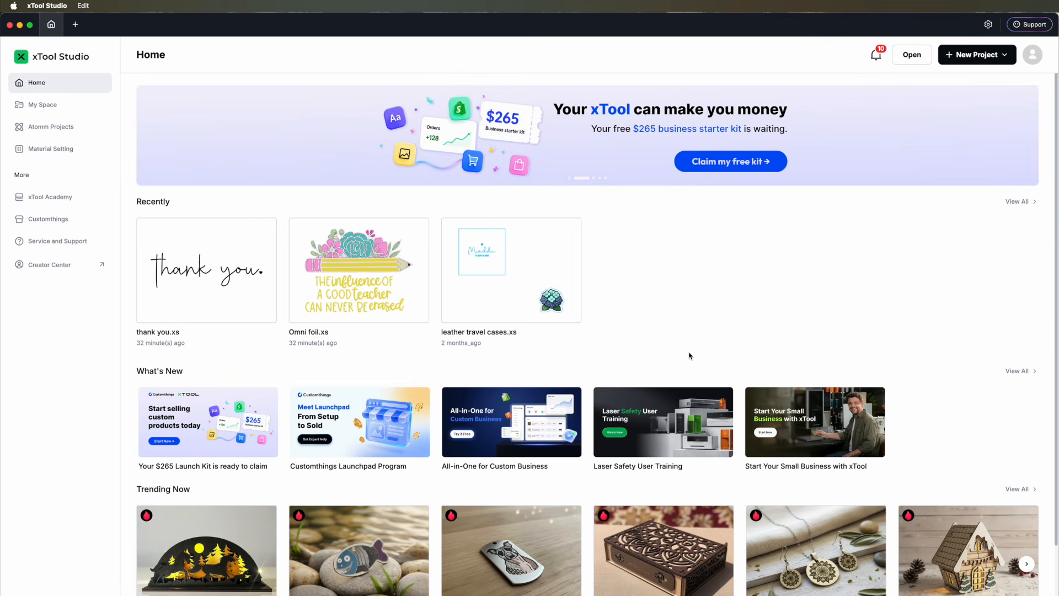
left_click(53, 7)
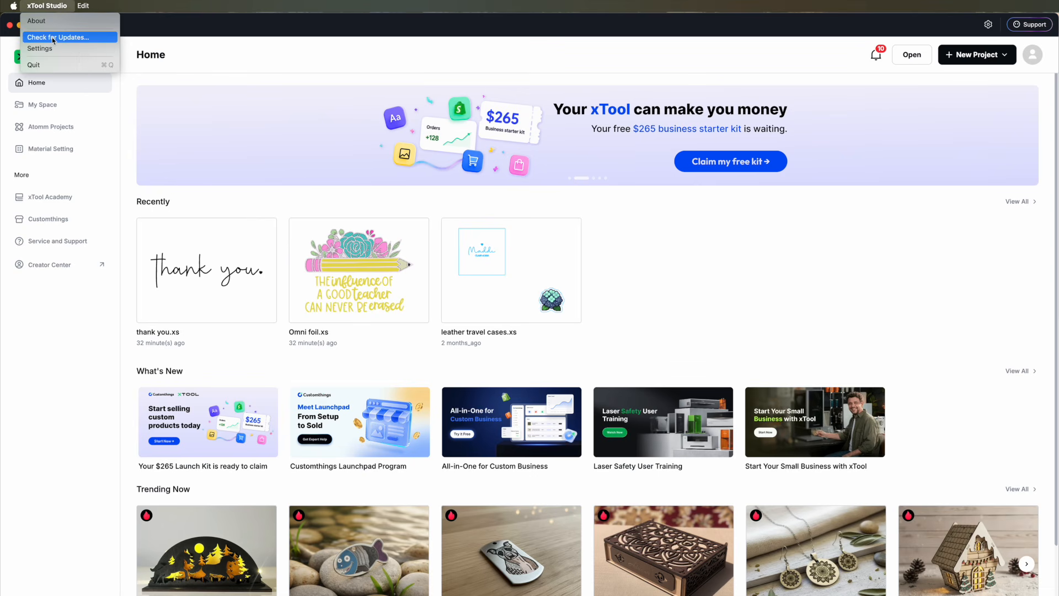
left_click(47, 22)
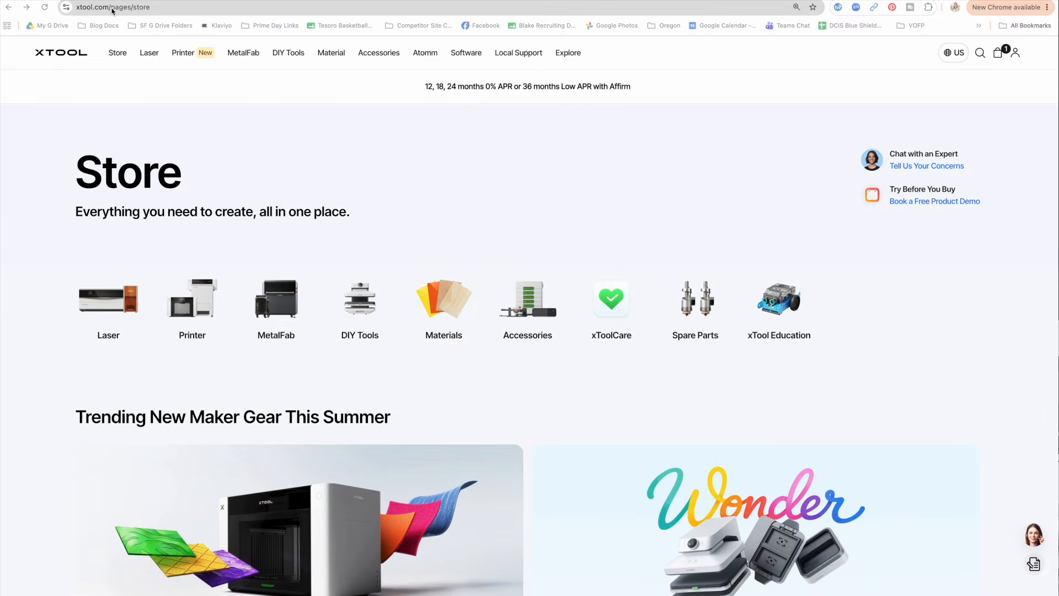
- In the Chrome browser, load xtool.com and go to the download section of the xTool Studio software page
left_click(113, 8)
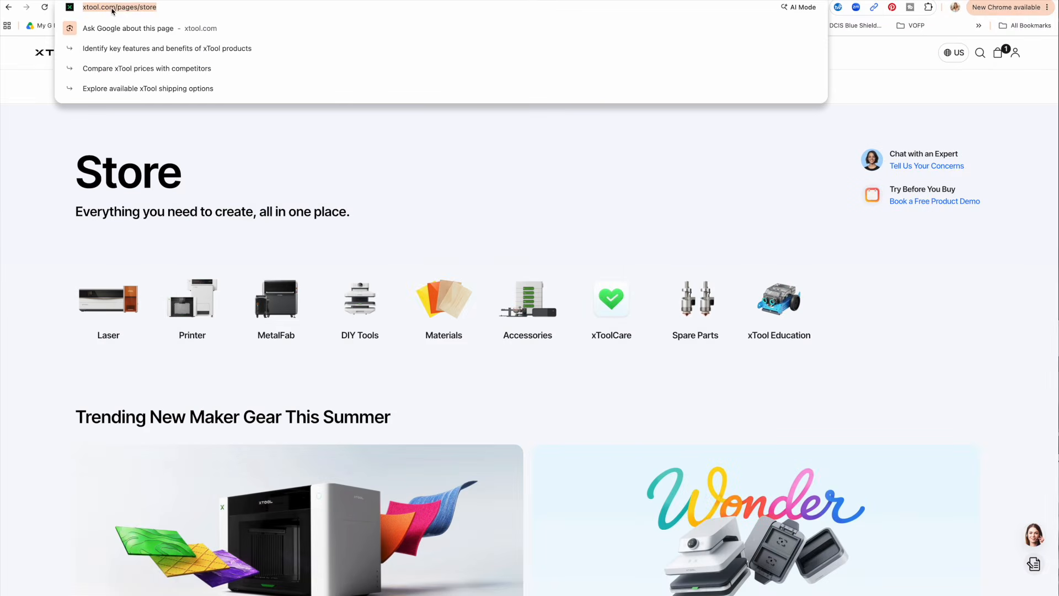
type("xtool.com")
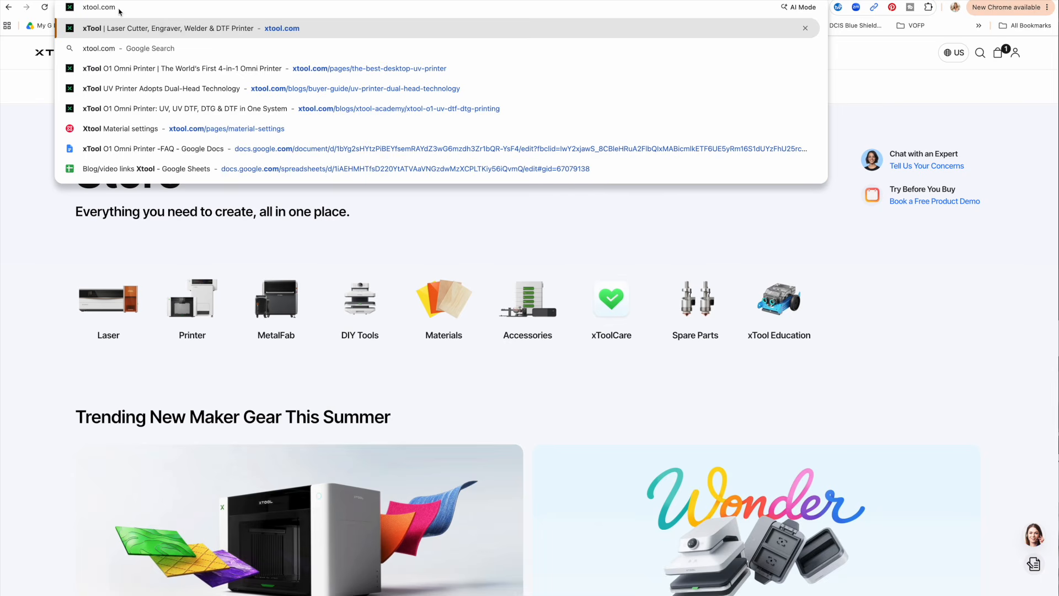
key("Return")
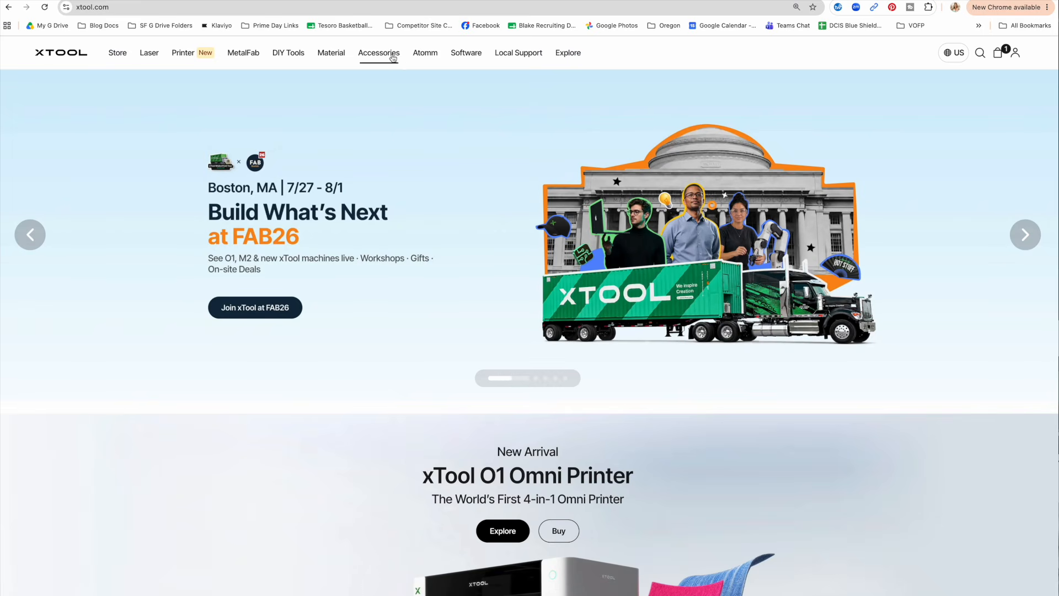
mouse_move(465, 56)
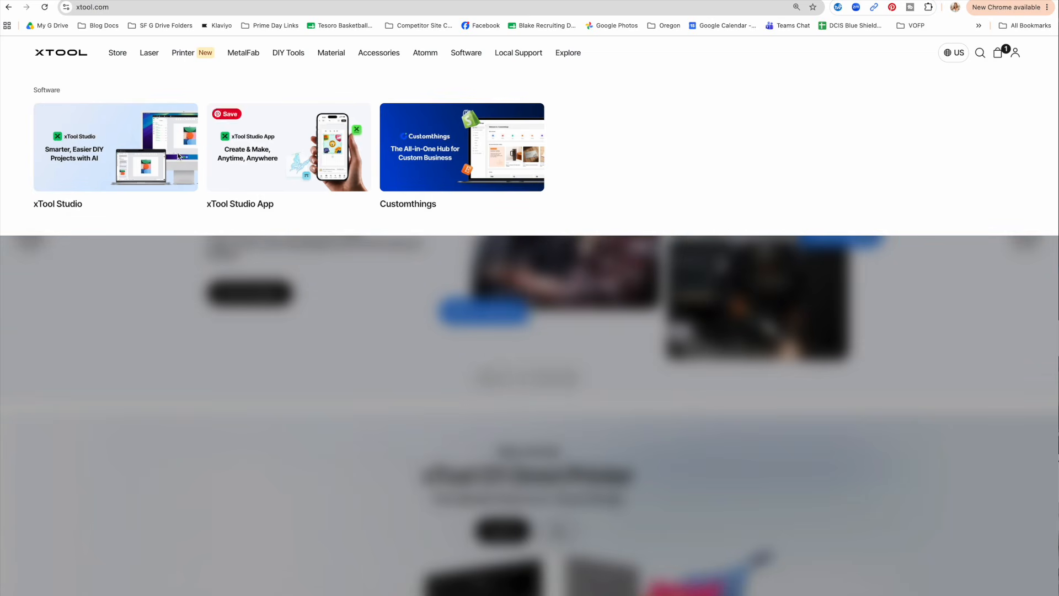
left_click(133, 172)
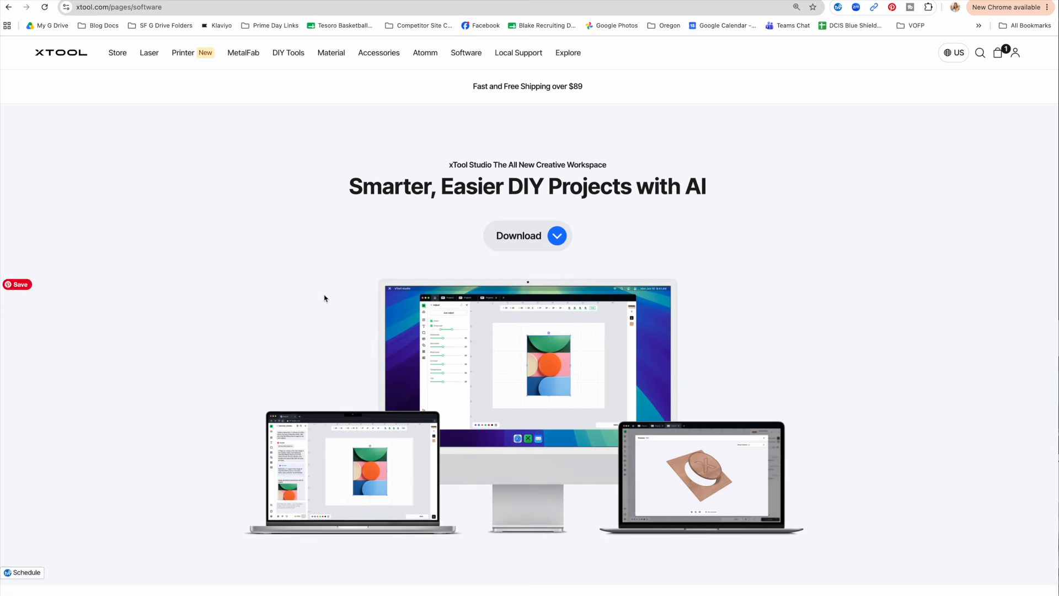
left_click(557, 236)
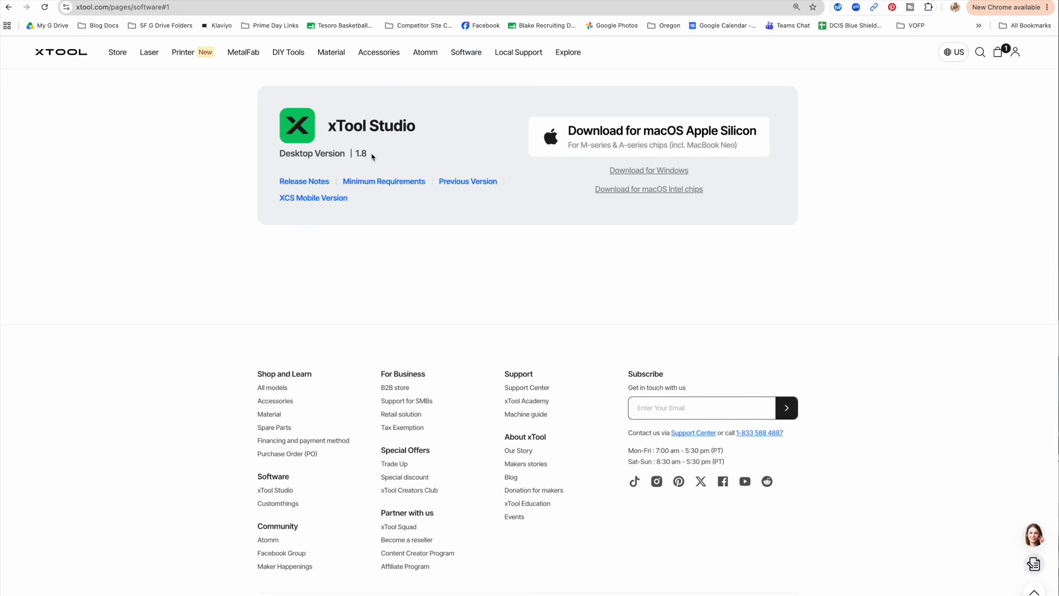
- Check the desktop version offered for download and look through the xTool Studio release notes
left_click_drag(370, 157, 283, 153)
left_click(282, 154)
left_click(288, 183)
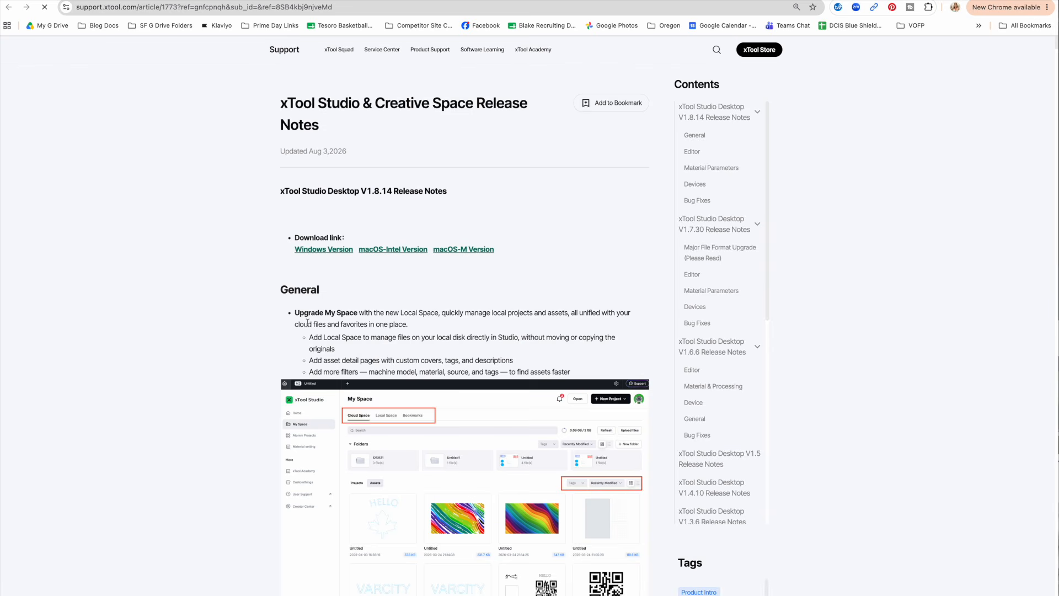
scroll(307, 322, "down", 10)
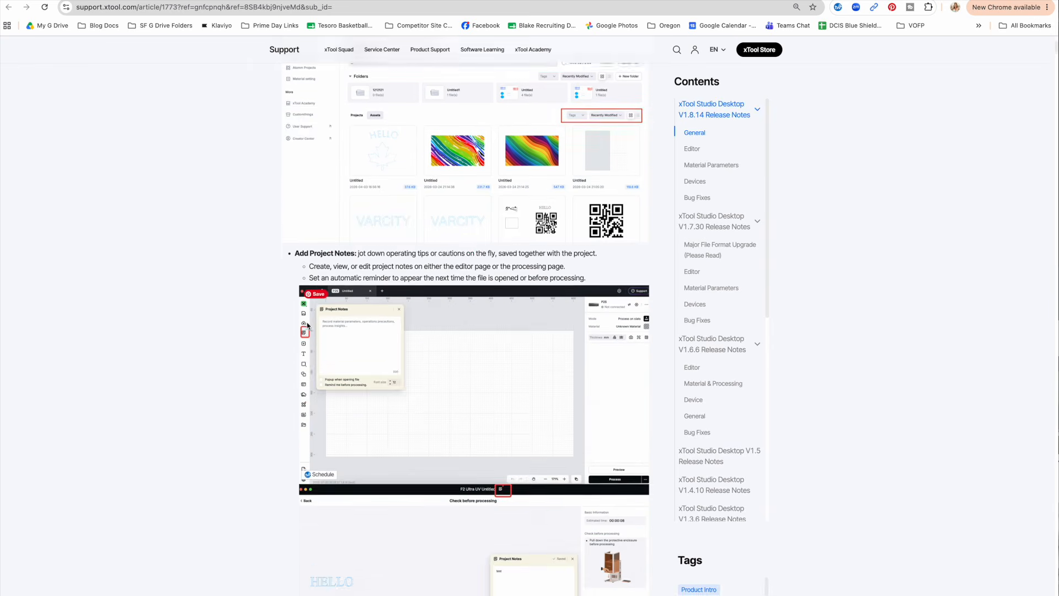
scroll(307, 326, "up", 11)
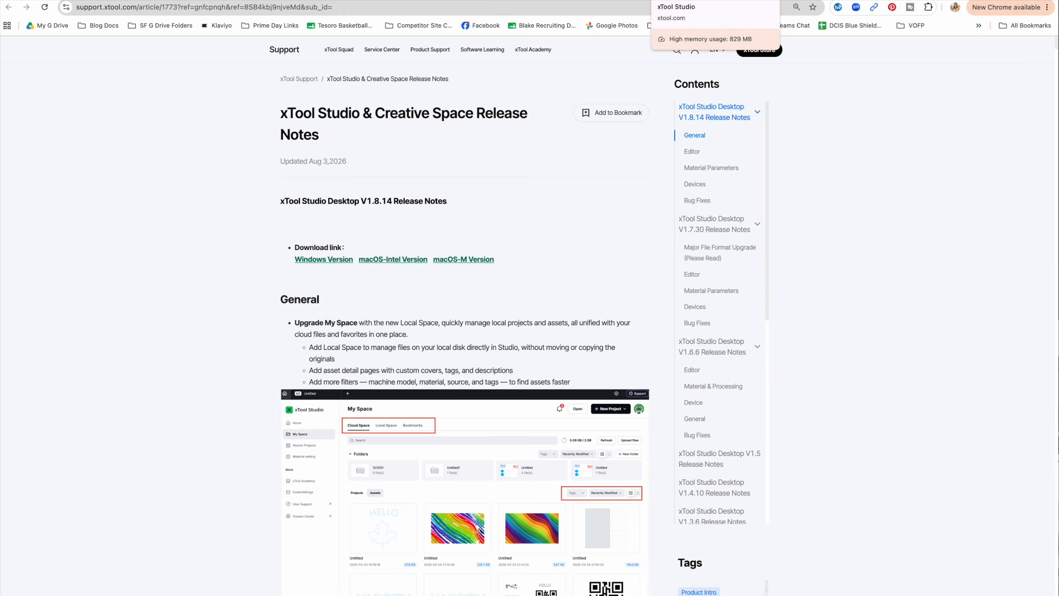
- Download xTool Studio for macOS Intel chips and look for the file in the Downloads folder, closing the folder when finished
left_click(689, 0)
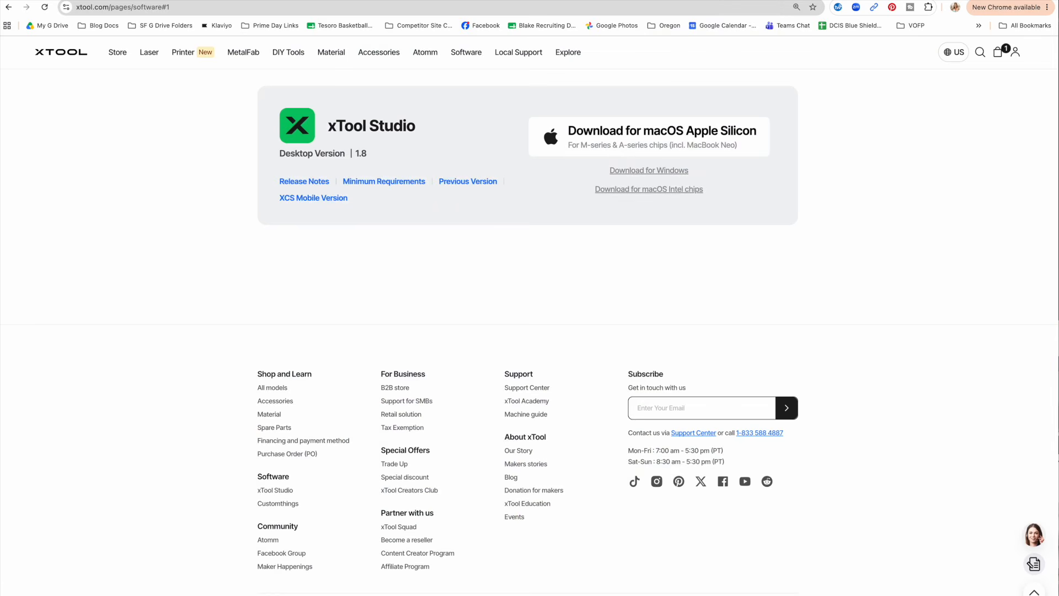
left_click(617, 191)
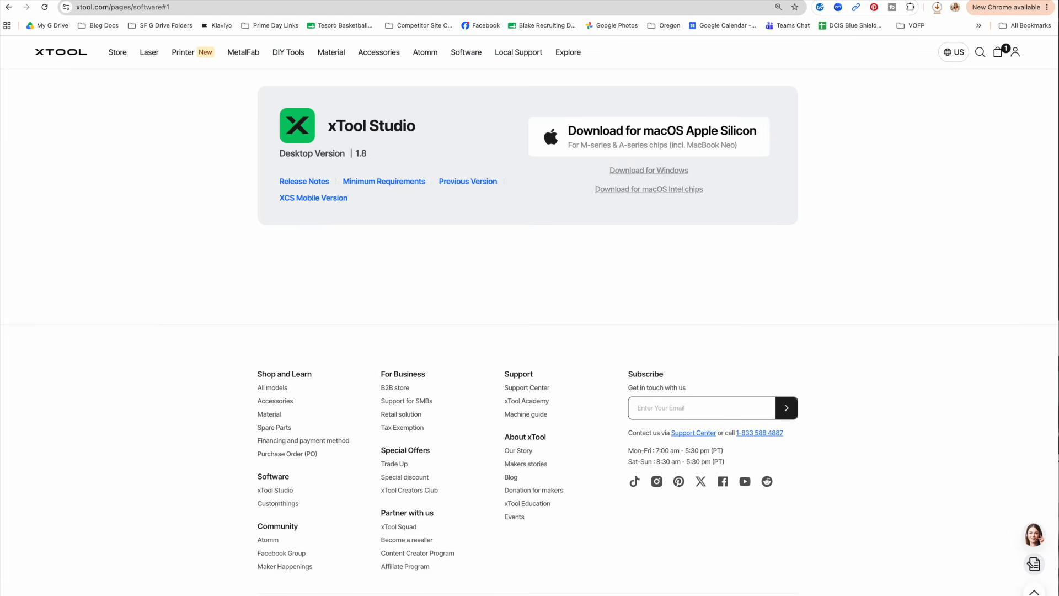
left_click(457, 594)
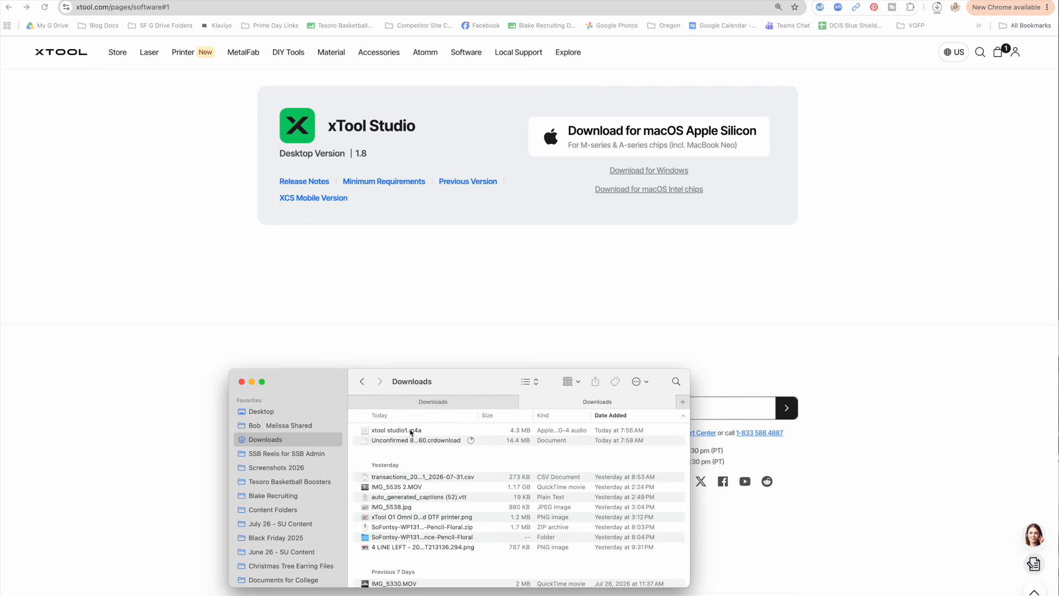
left_click(391, 430)
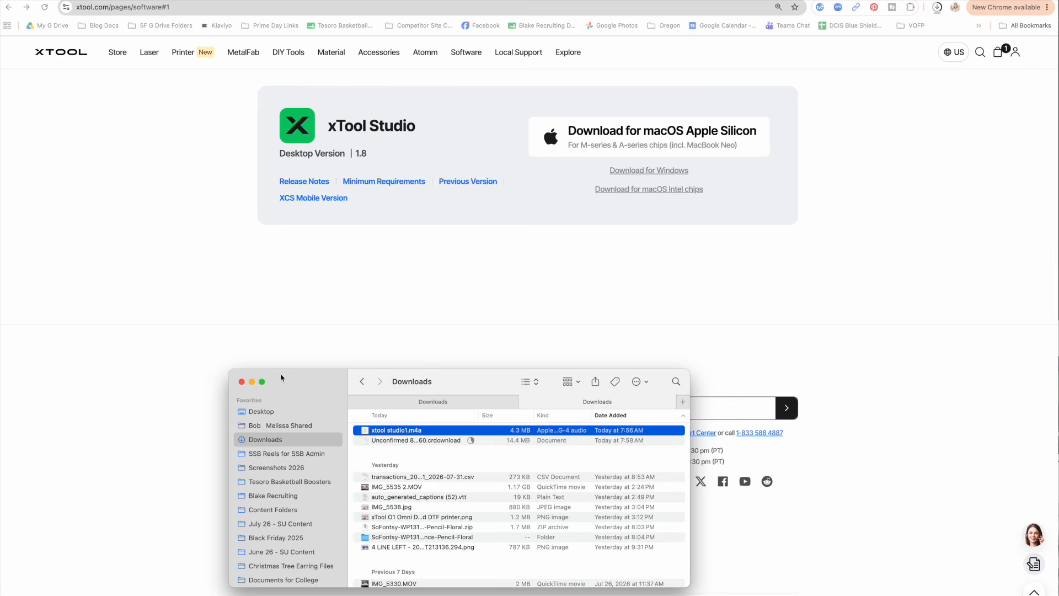
left_click(241, 382)
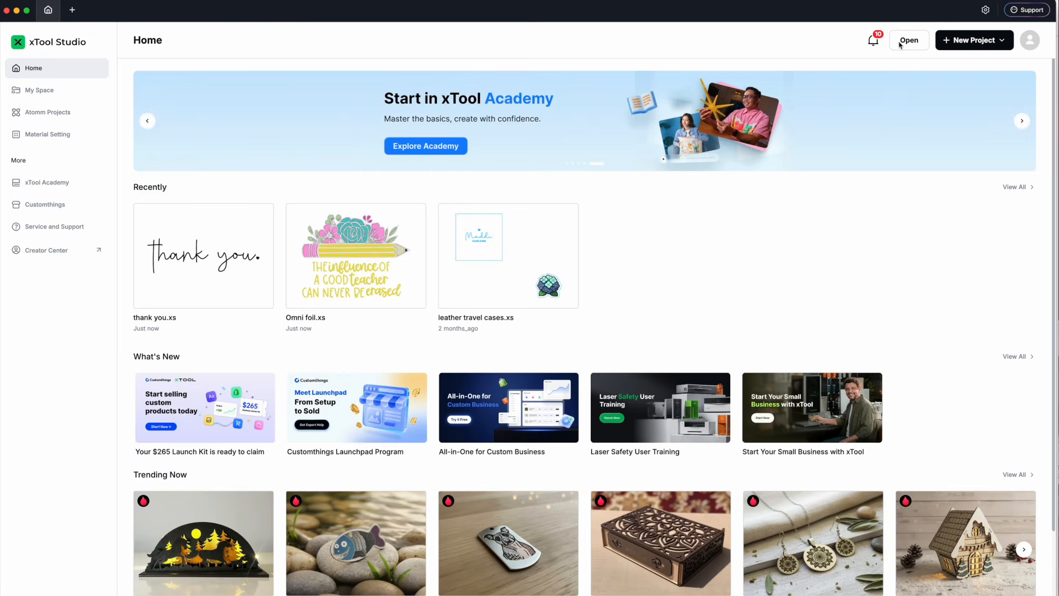
- Switch to xTool Studio and create a new project from the Home page
left_click(962, 40)
mouse_move(1004, 36)
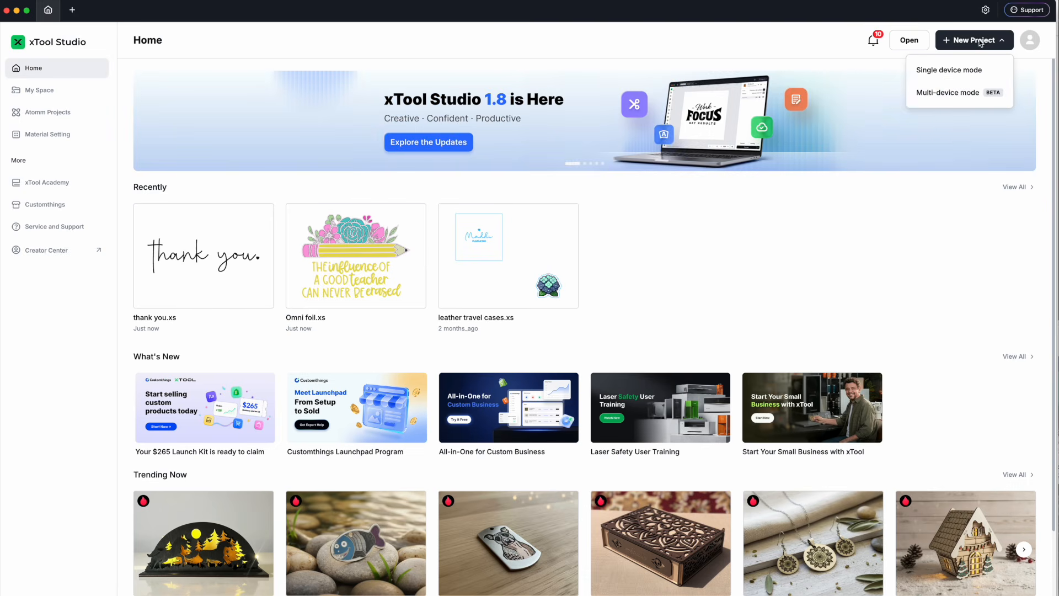
left_click(977, 43)
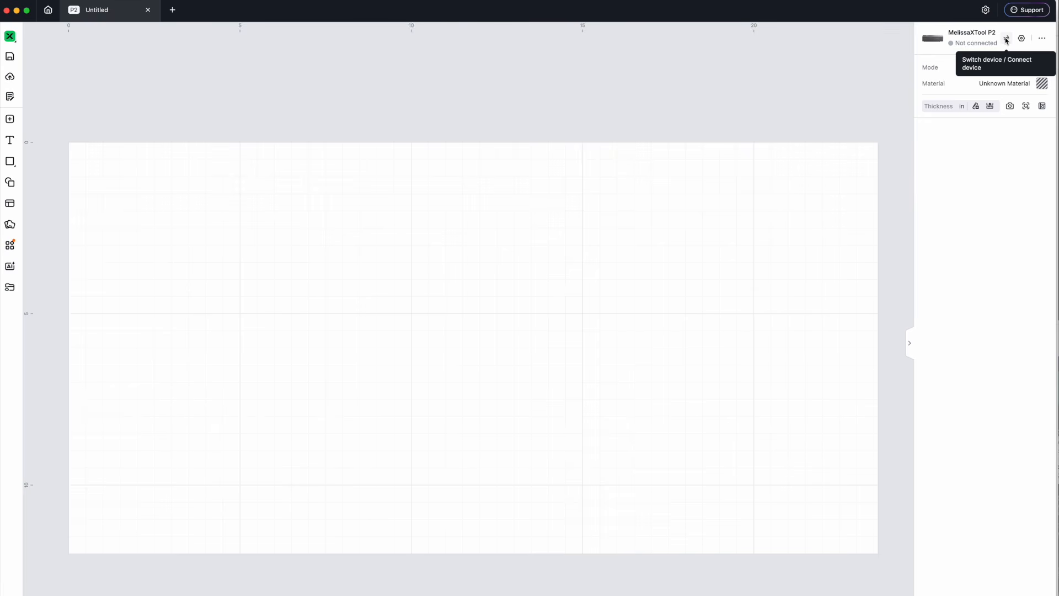
- Open the device selection for the project and examine the saved and available devices
left_click(1006, 39)
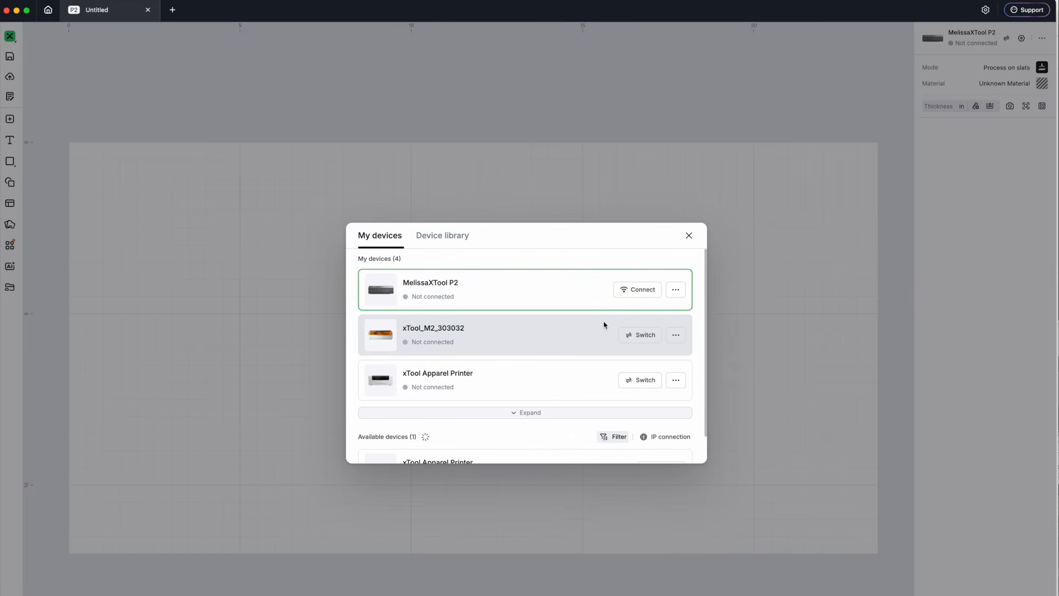
scroll(603, 324, "down", 2)
scroll(603, 325, "up", 2)
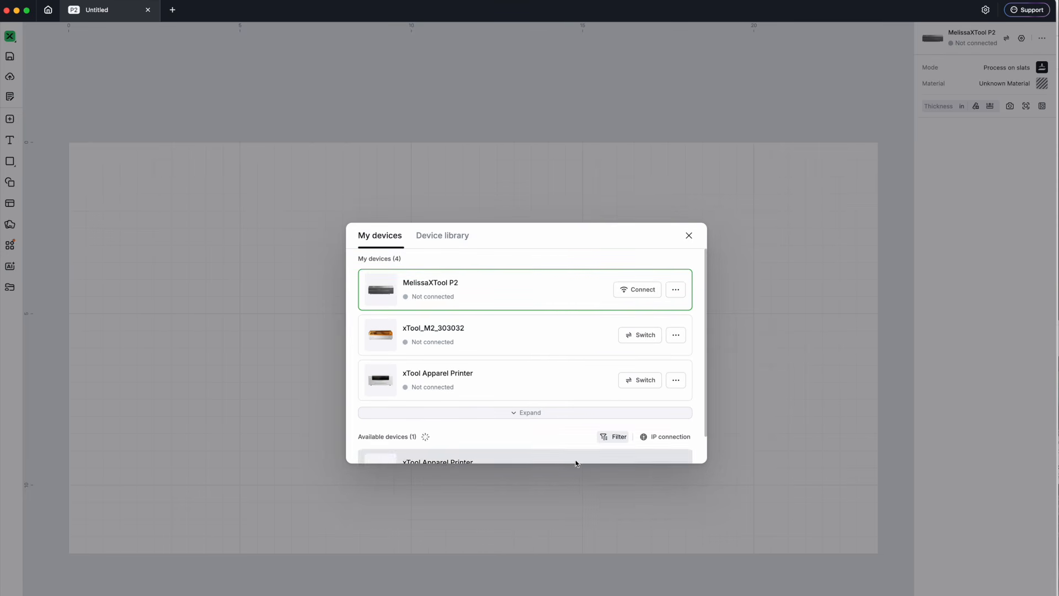
scroll(553, 394, "down", 2)
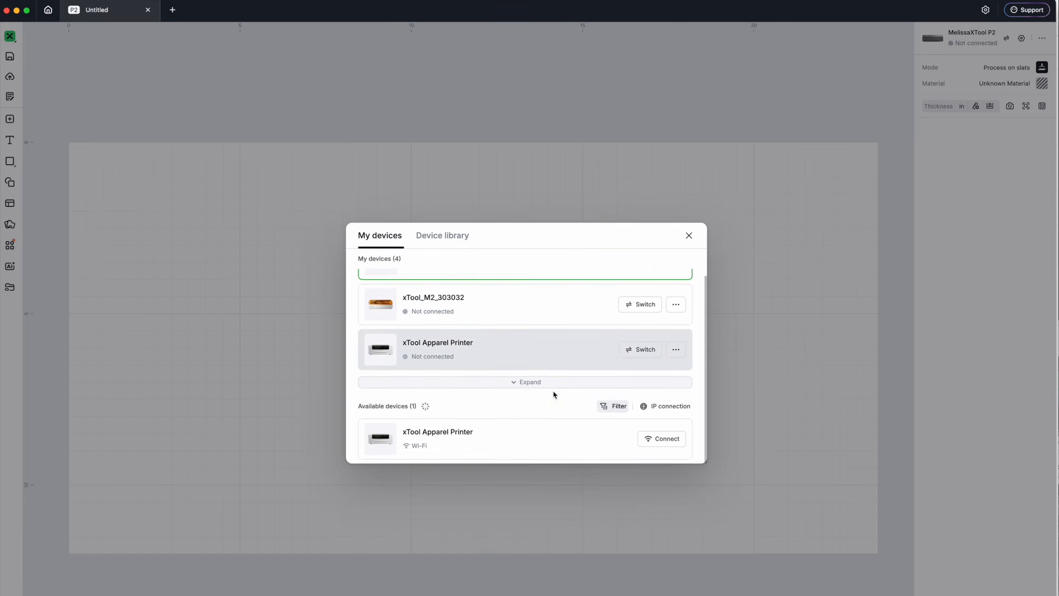
scroll(553, 395, "up", 2)
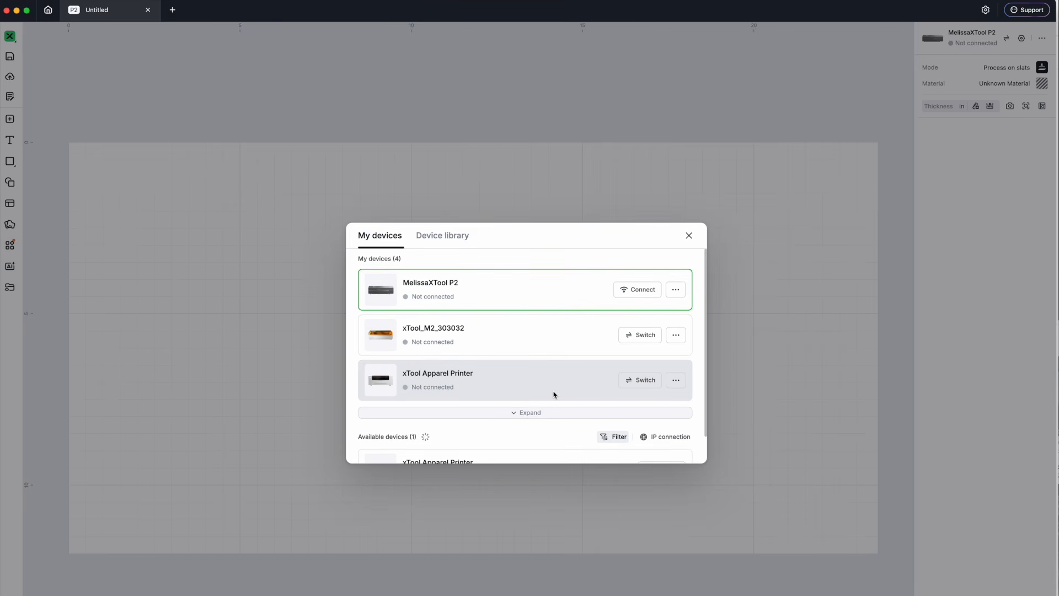
scroll(554, 394, "down", 1)
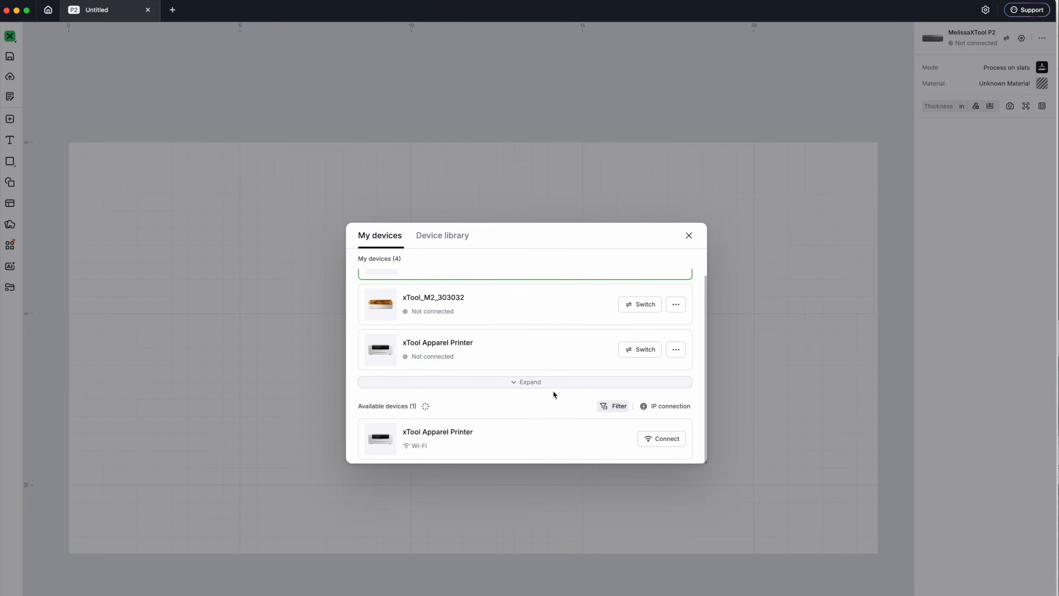
scroll(555, 393, "up", 1)
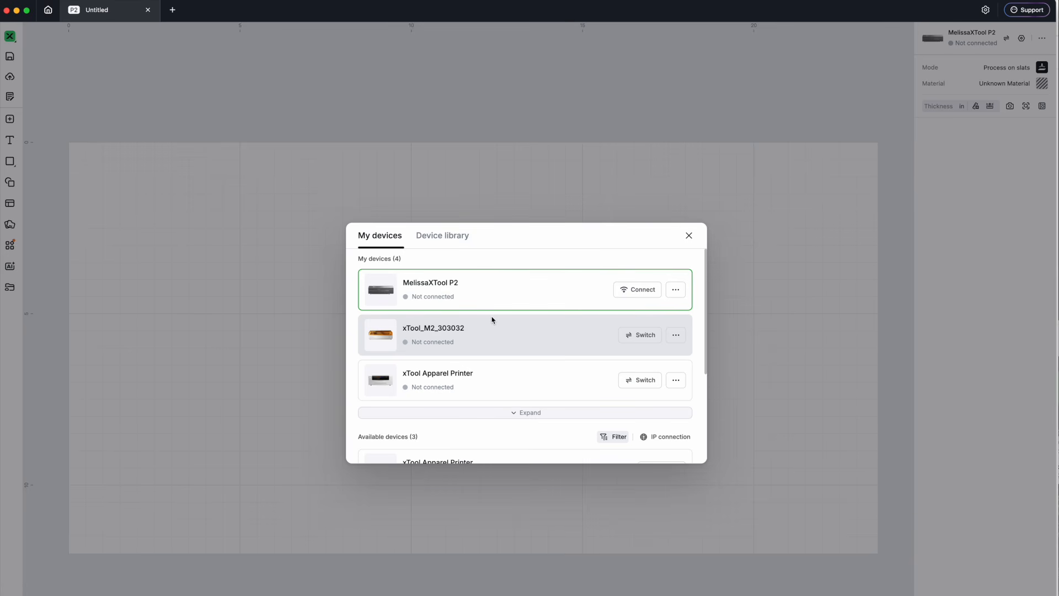
- Switch the project's device to the O1 omni printer from the device library and confirm the switch
left_click(447, 238)
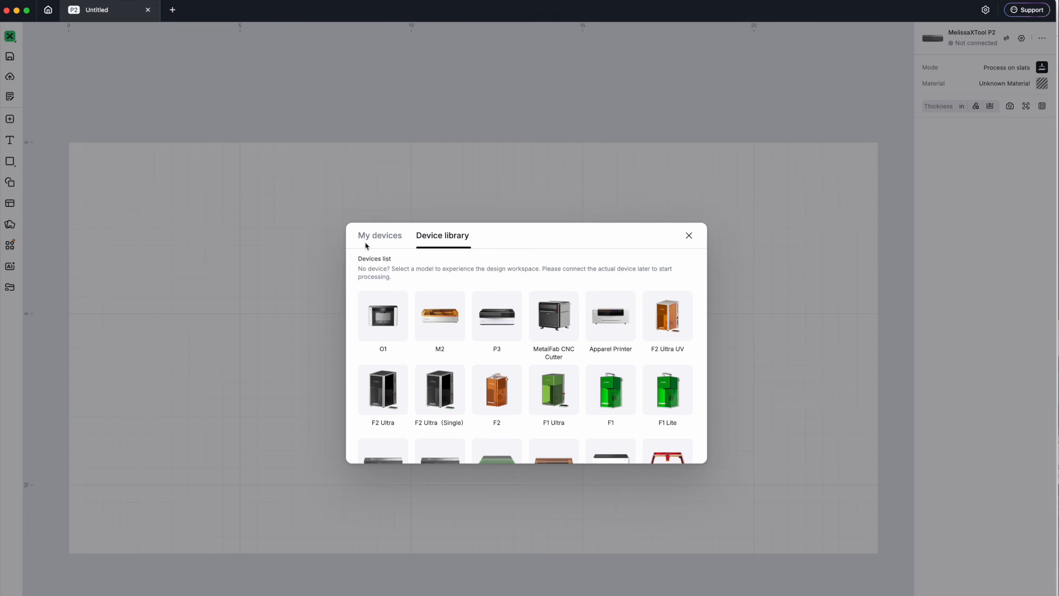
left_click(376, 317)
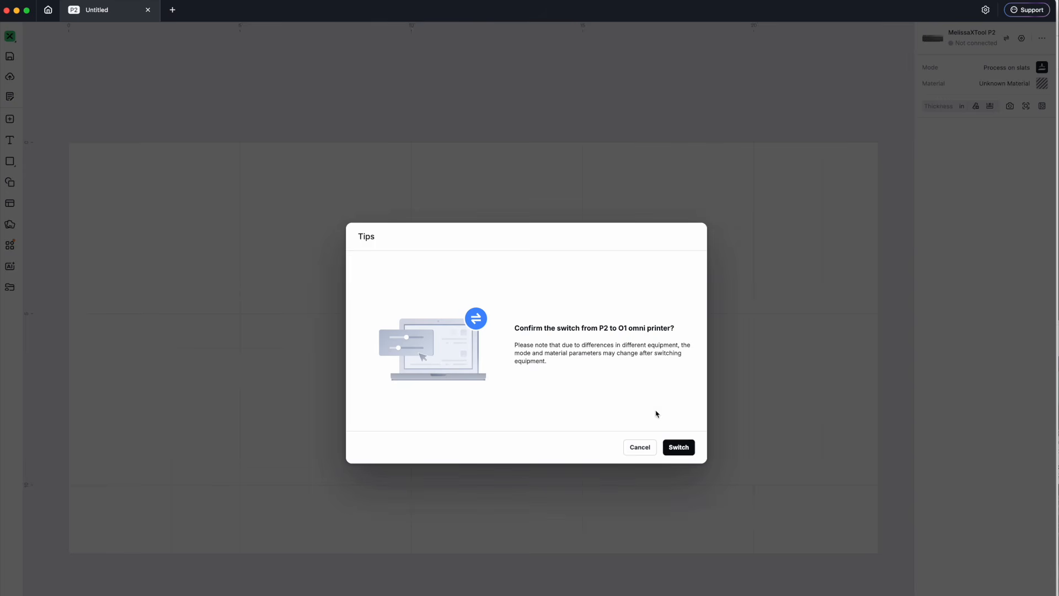
left_click(675, 446)
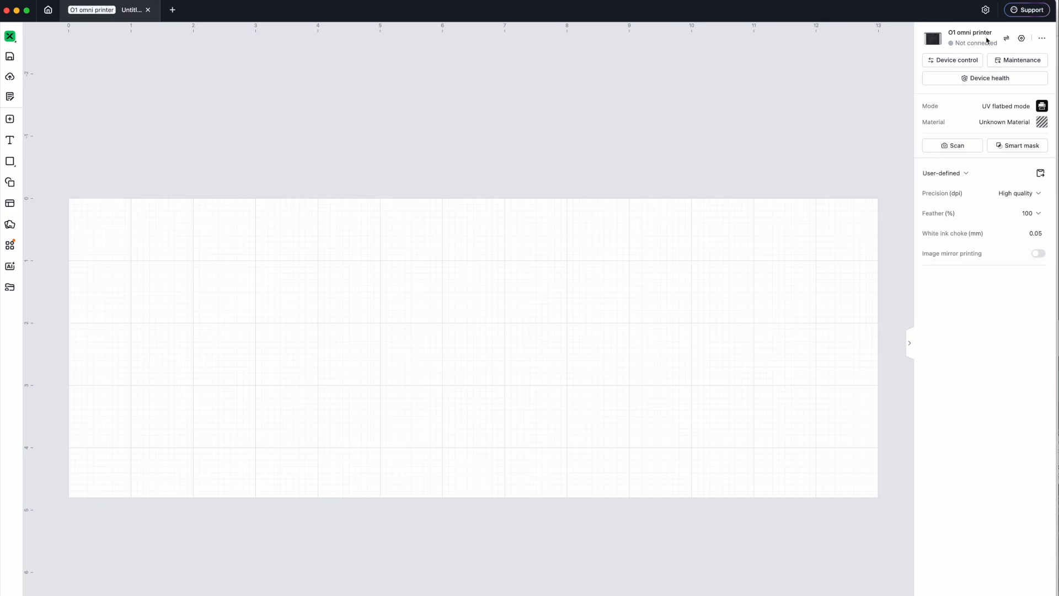
- Examine the O1 omni printer's device control and maintenance options, closing them when finished
left_click(960, 65)
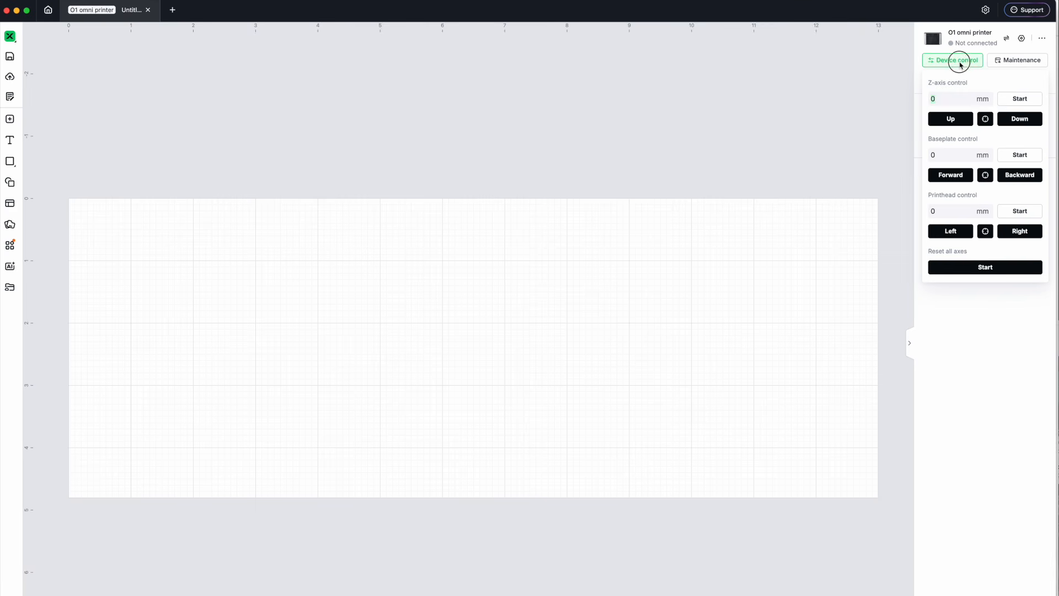
left_click(965, 65)
left_click(999, 64)
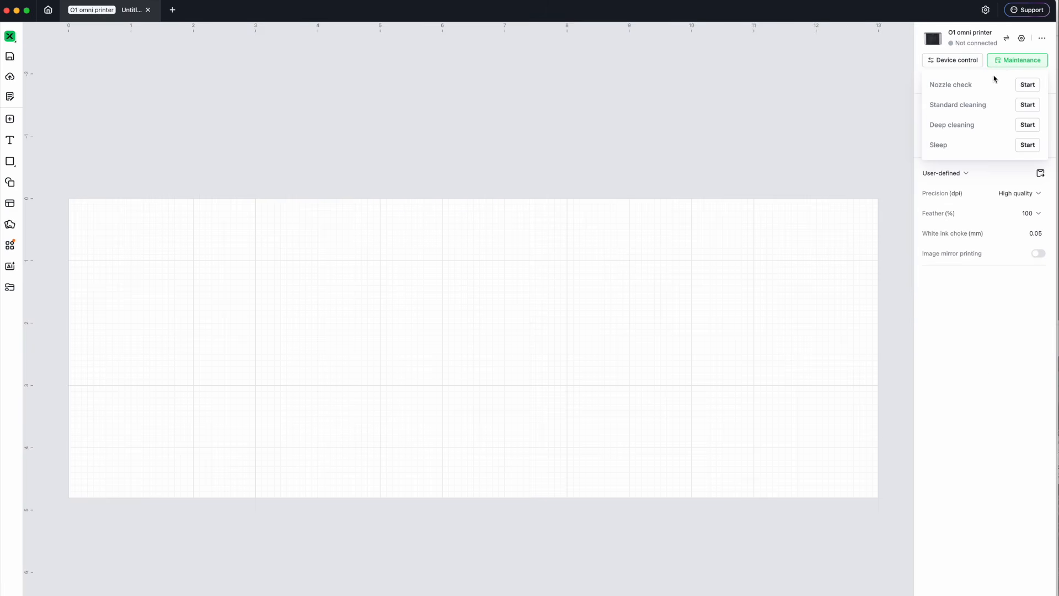
left_click(991, 377)
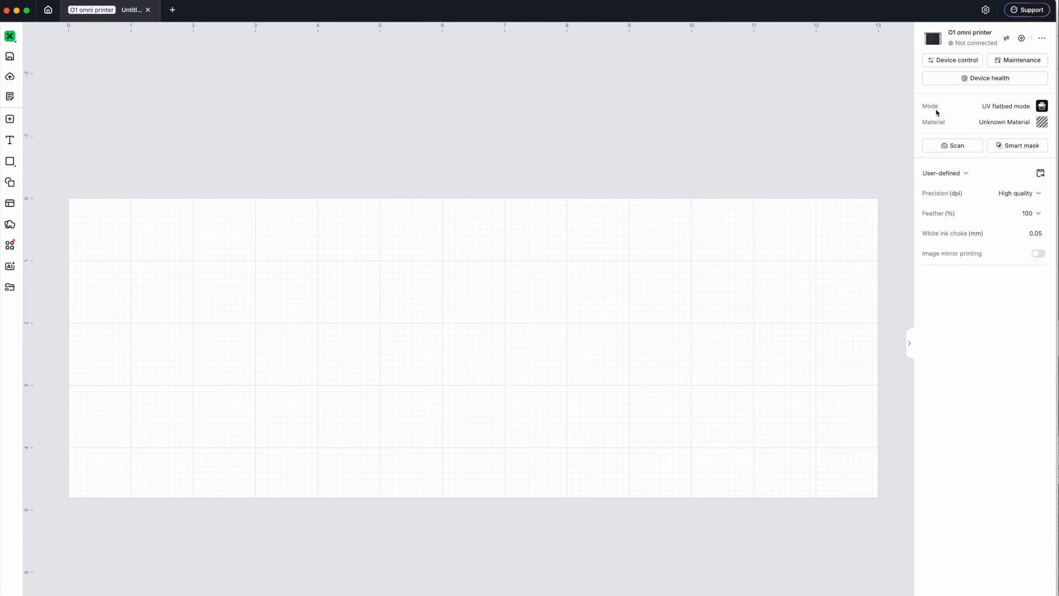
- Switch the project's processing mode to DTF mode, dismissing its instruction video and the replay tip
left_click(1011, 110)
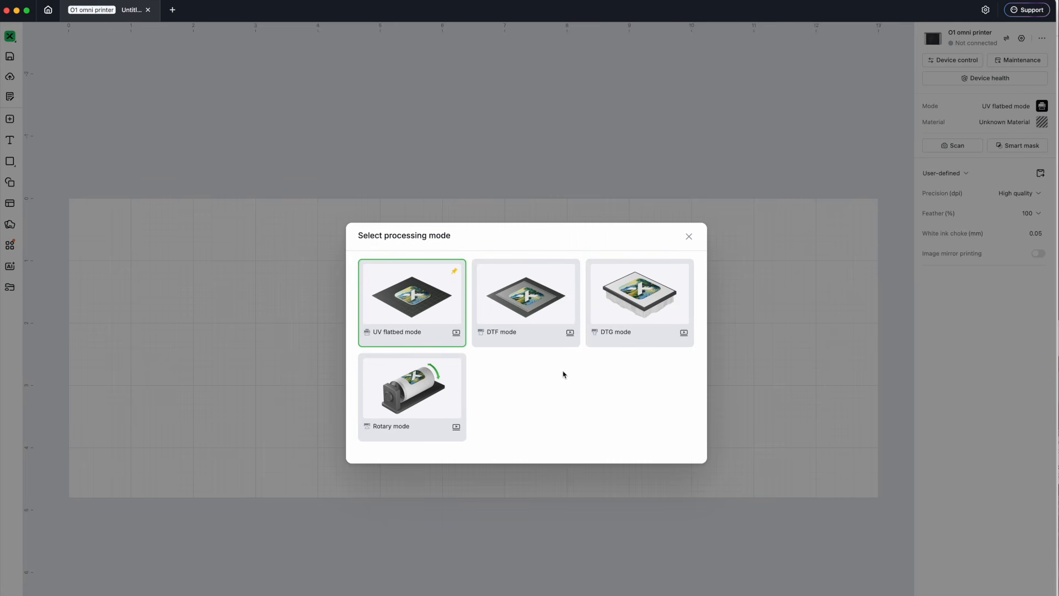
left_click(539, 338)
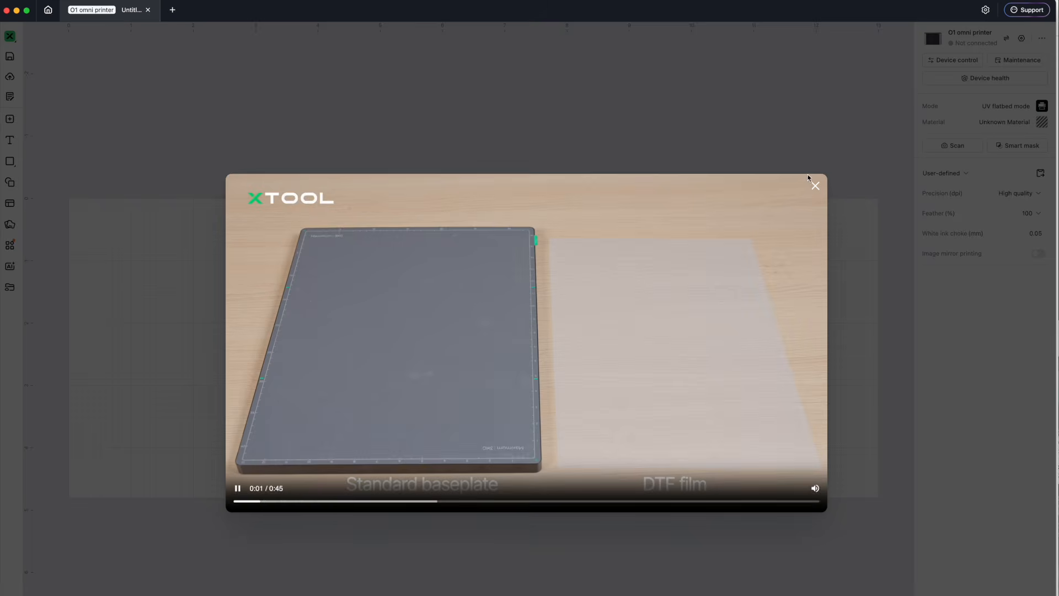
left_click(815, 186)
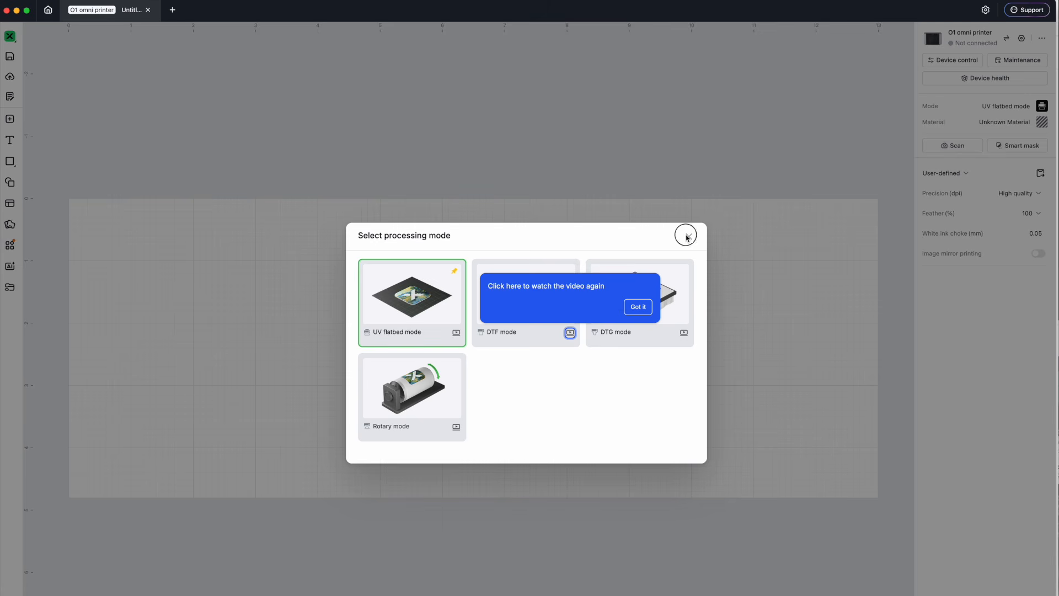
left_click(641, 309)
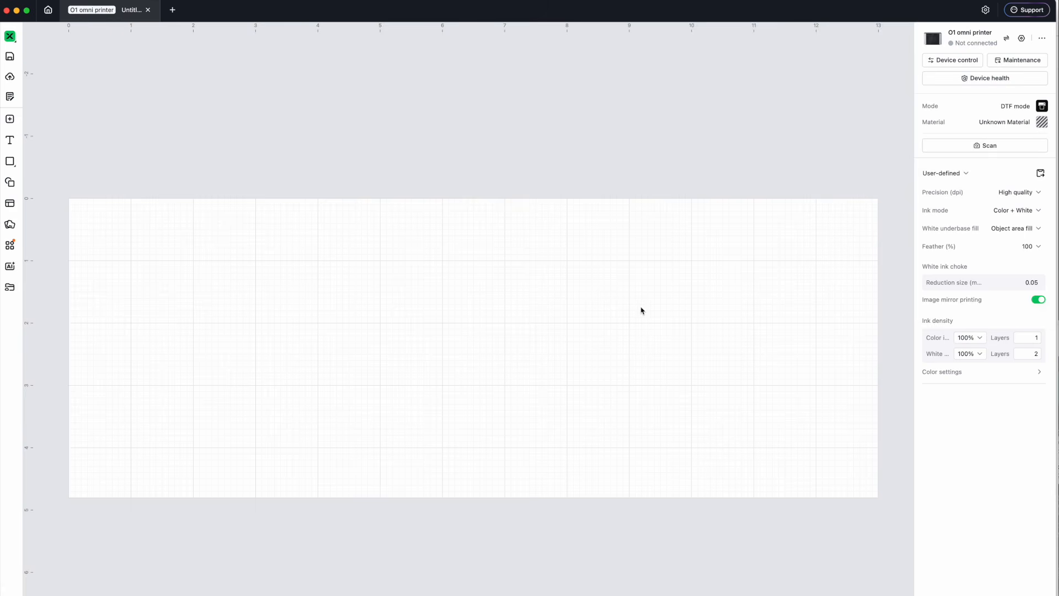
- Search the materials for "cardstock" and apply the 1/64"(0.33mm) Cardstock as the project's material
left_click(1002, 122)
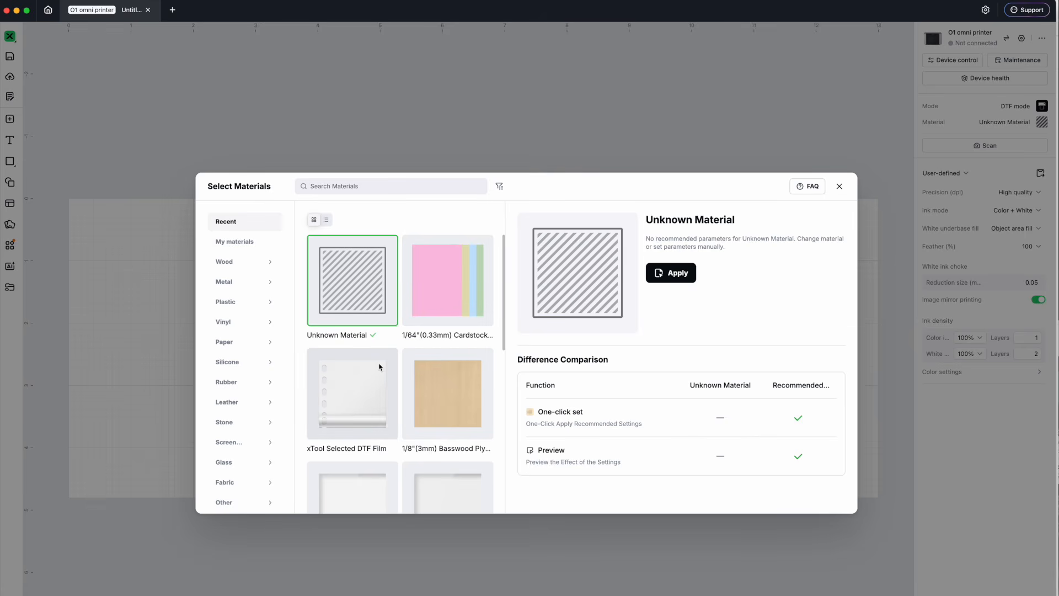
scroll(379, 366, "down", 3)
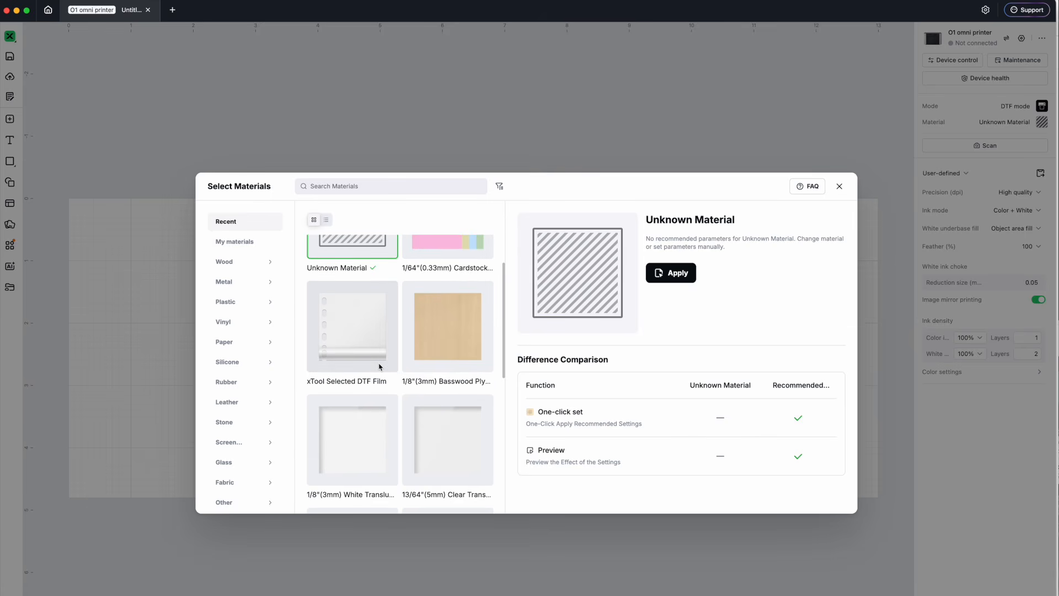
scroll(378, 366, "up", 3)
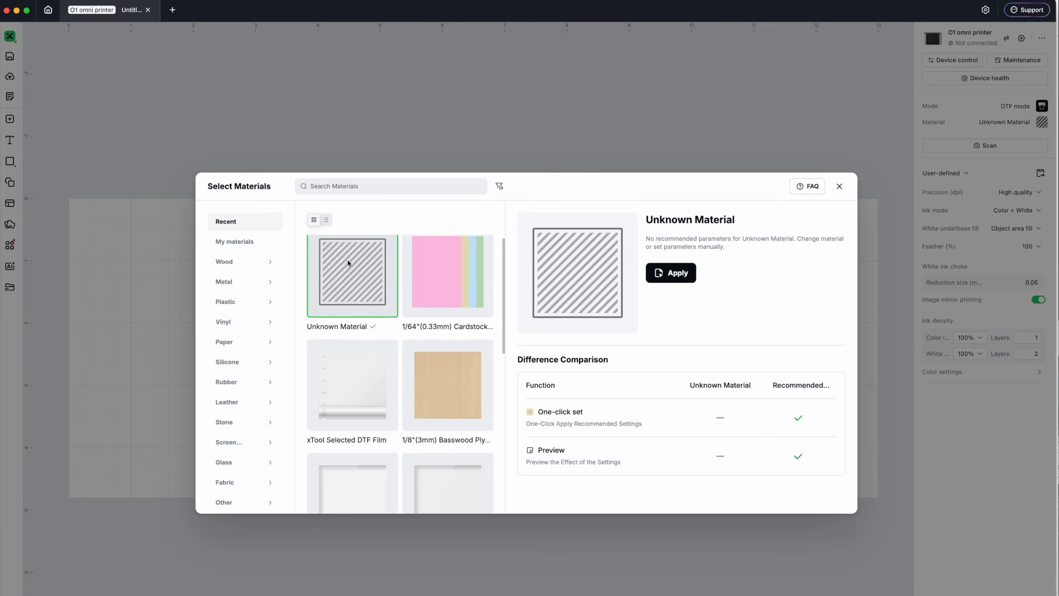
left_click(346, 188)
type("cardstock")
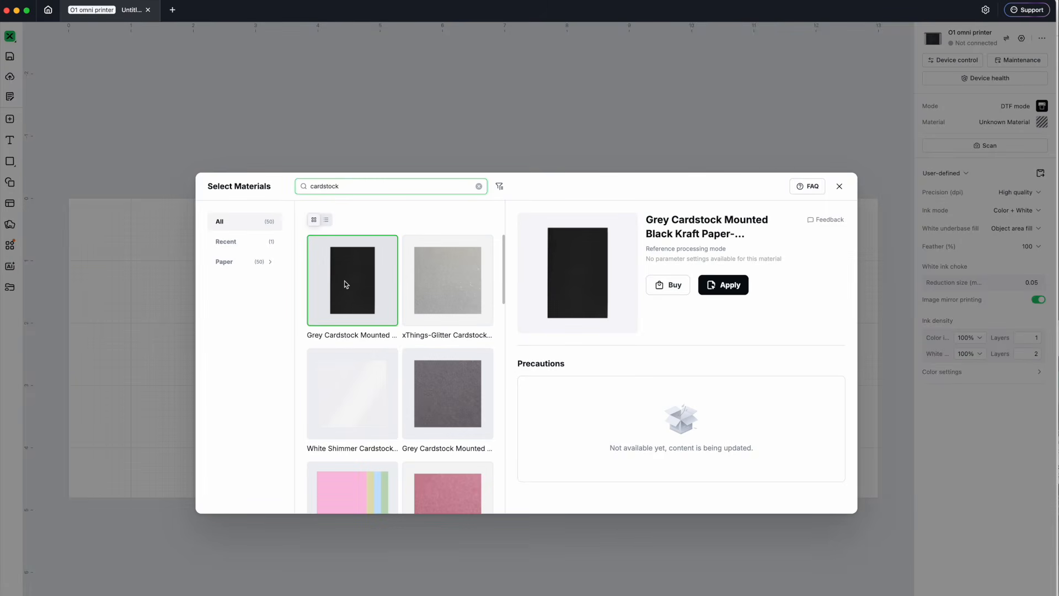
scroll(404, 366, "down", 1)
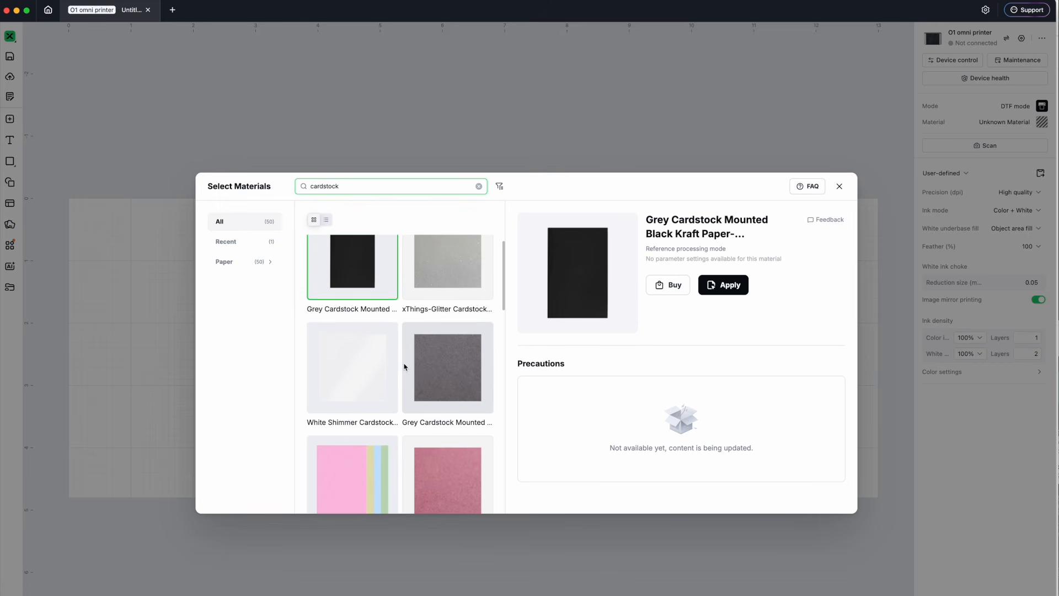
left_click(436, 362)
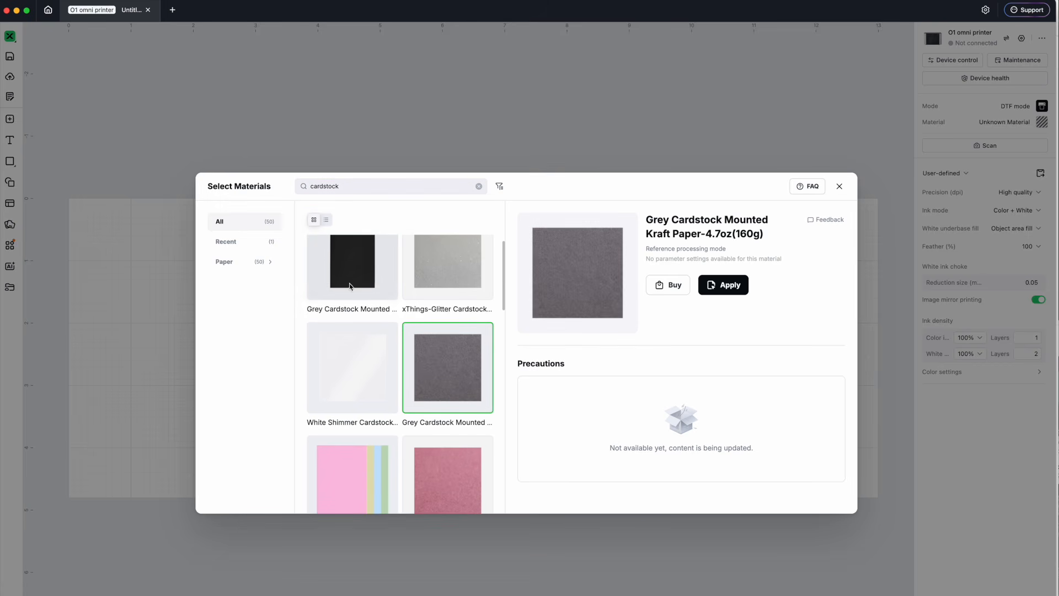
scroll(356, 386, "down", 3)
left_click(351, 401)
left_click(727, 286)
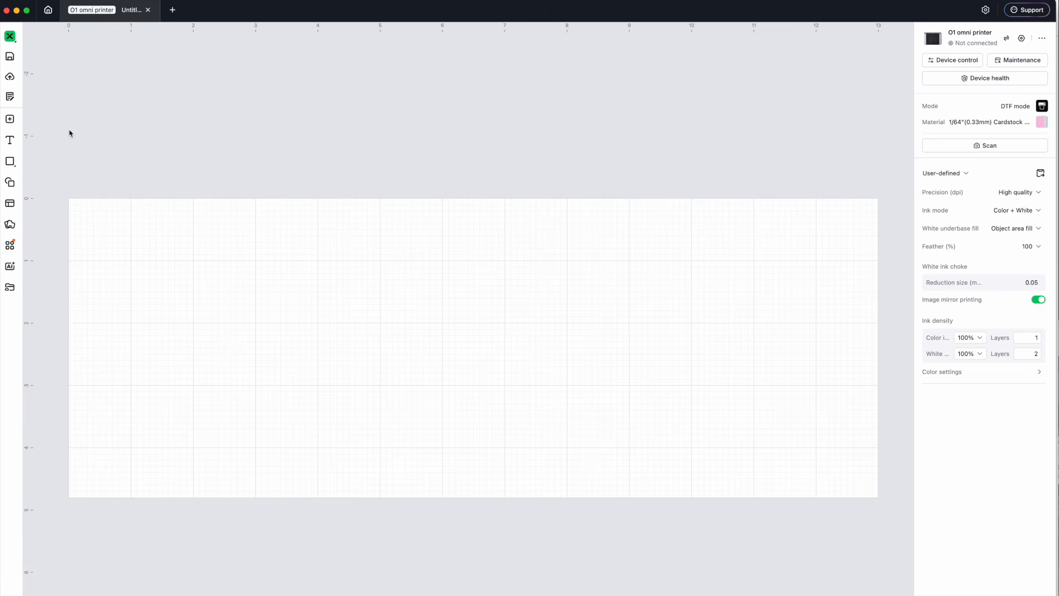
- Add the text HELLO to the canvas and set its font to Abril Fatface from the Display fonts
left_click(10, 141)
left_click(375, 323)
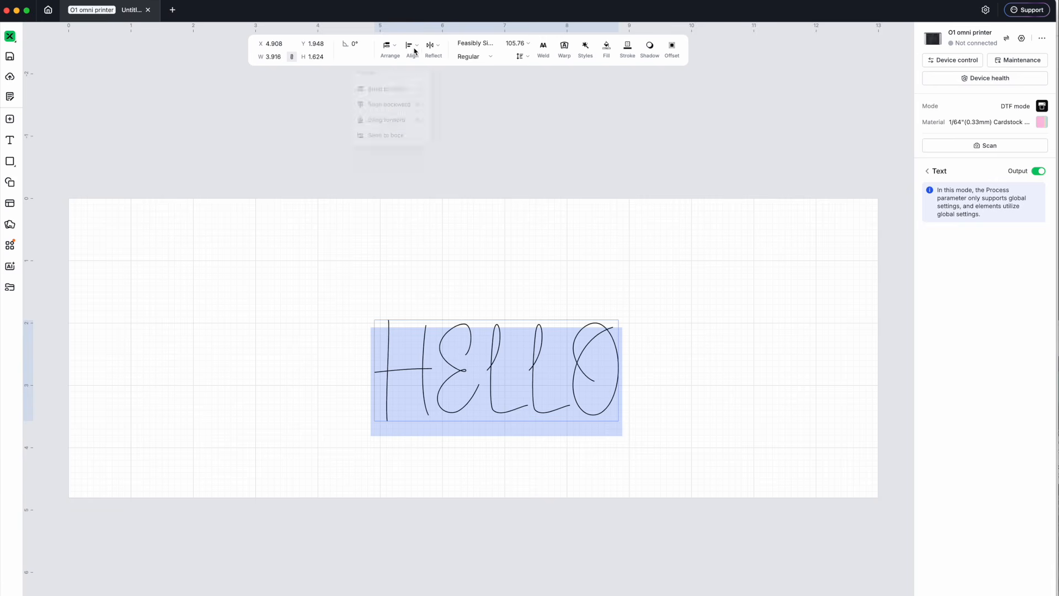
left_click(465, 48)
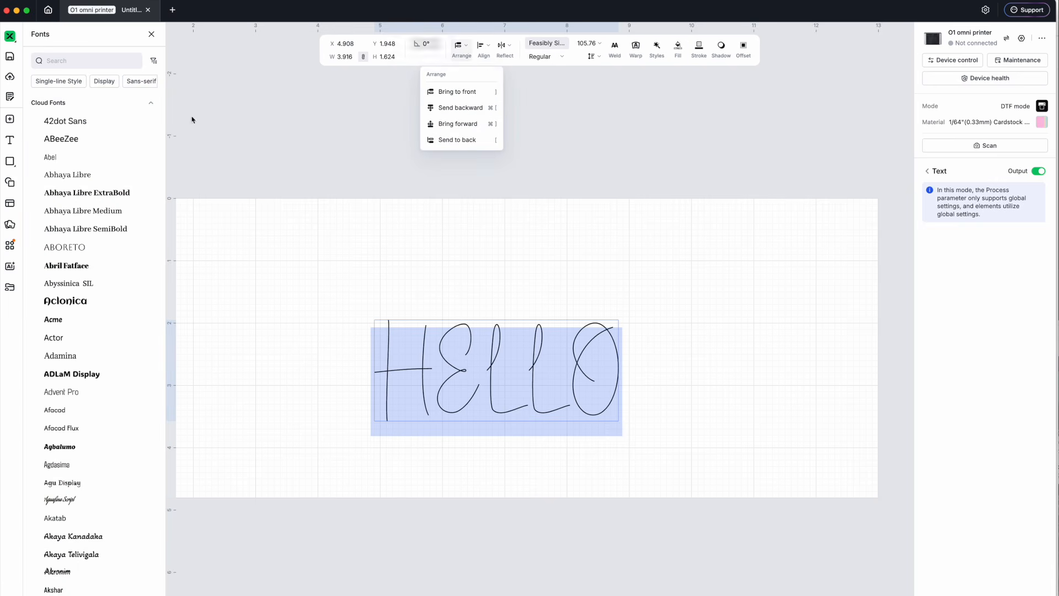
scroll(81, 177, "down", 20)
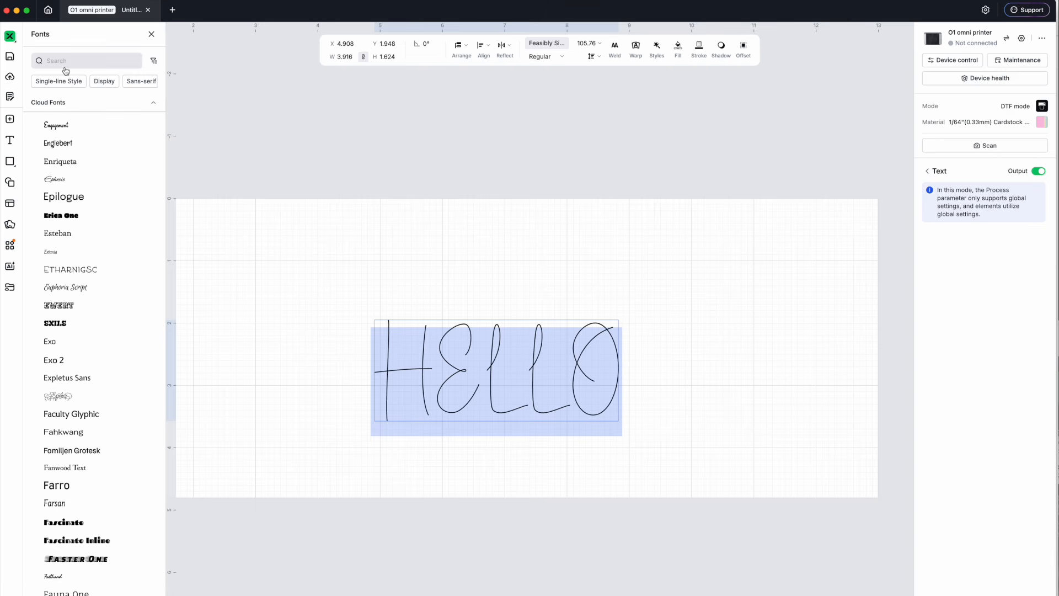
left_click(102, 81)
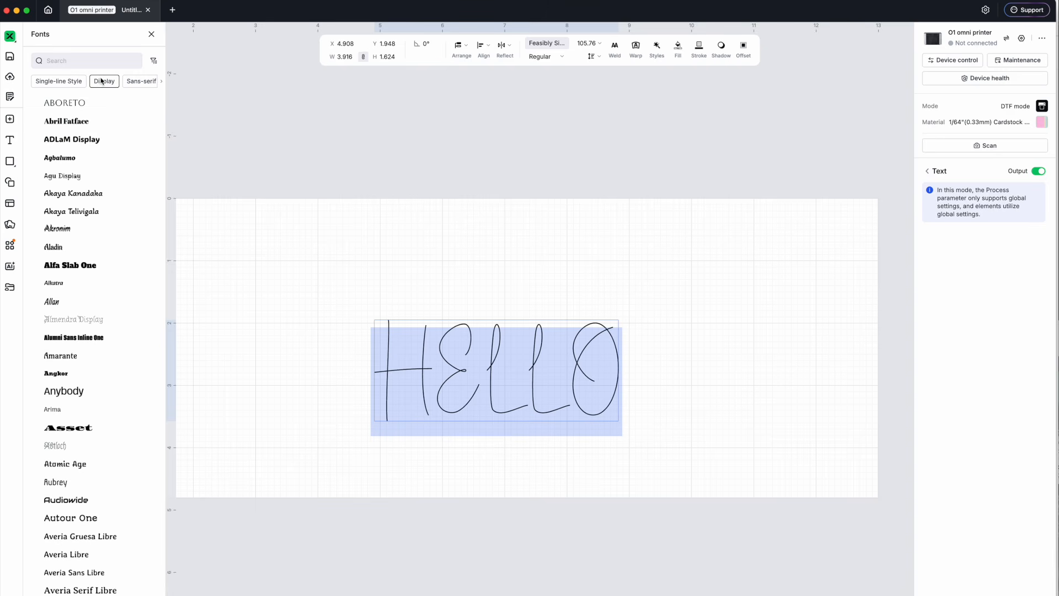
left_click(80, 124)
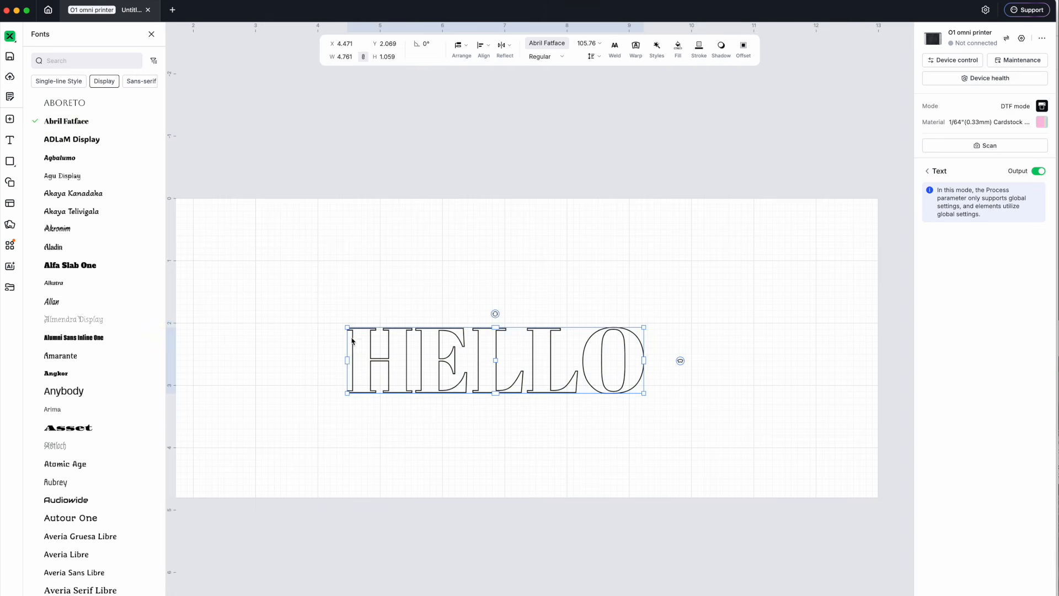
- Fill the HELLO text with solid black, keeping the text selected
left_click(619, 318)
left_click(607, 355)
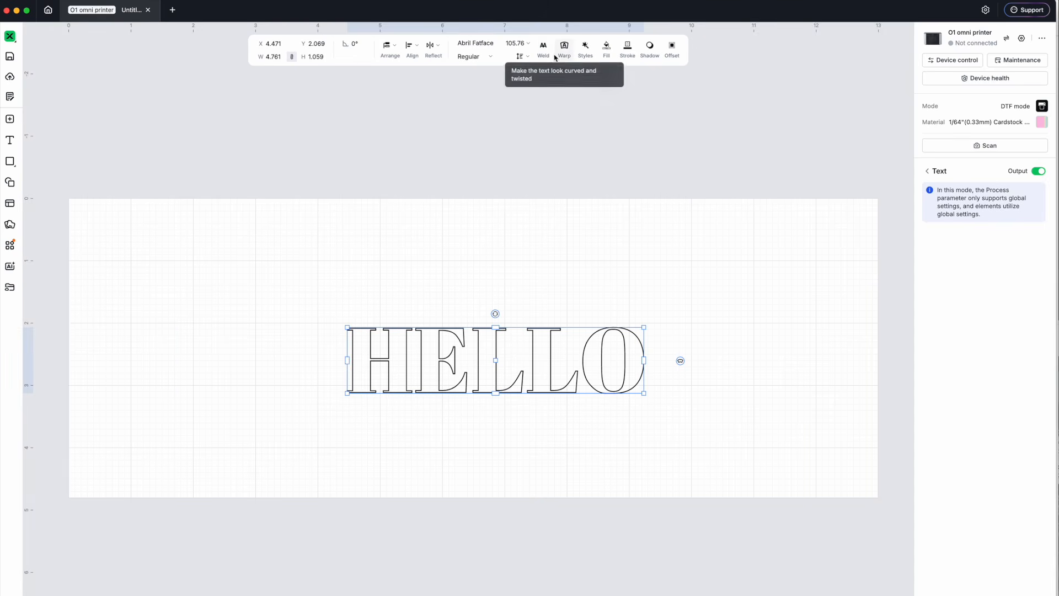
left_click(606, 49)
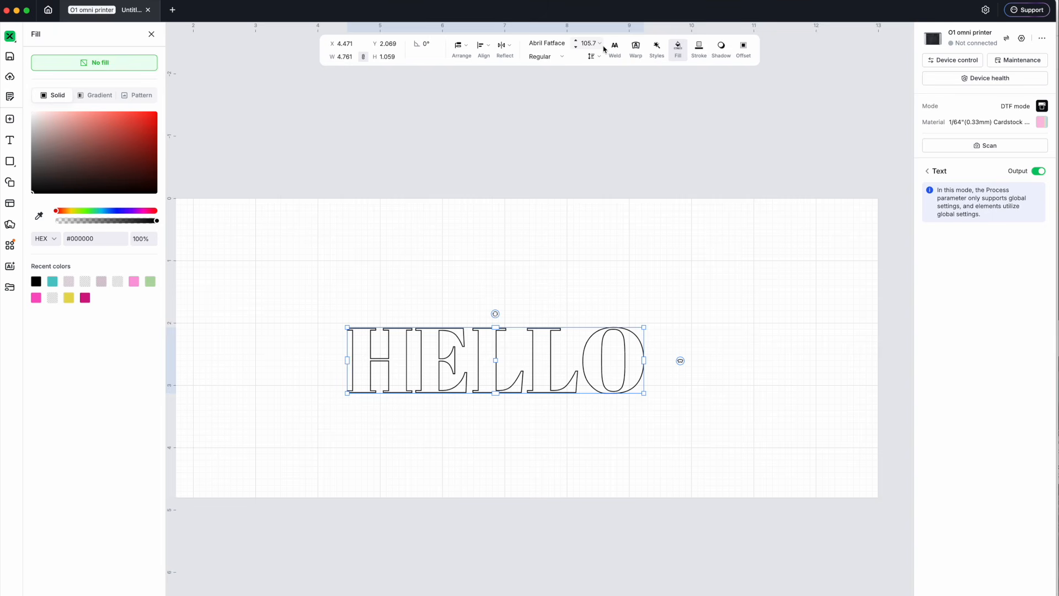
left_click(32, 282)
left_click(357, 254)
left_click(598, 344)
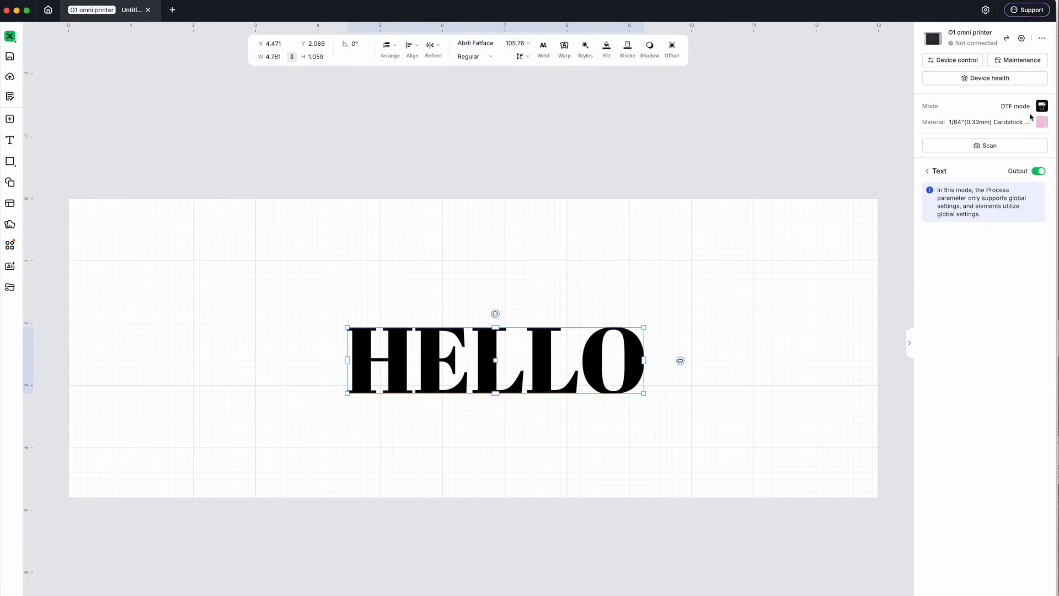
- Switch the project's processing mode to UV flatbed mode, dismissing its instruction video and the replay tip
left_click(1042, 106)
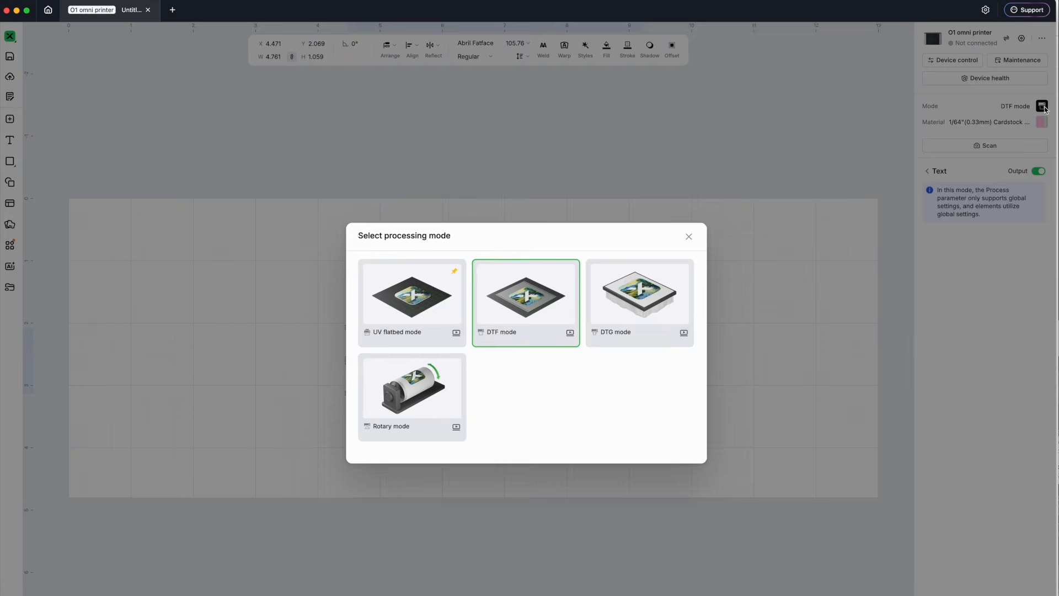
left_click(420, 284)
left_click(815, 185)
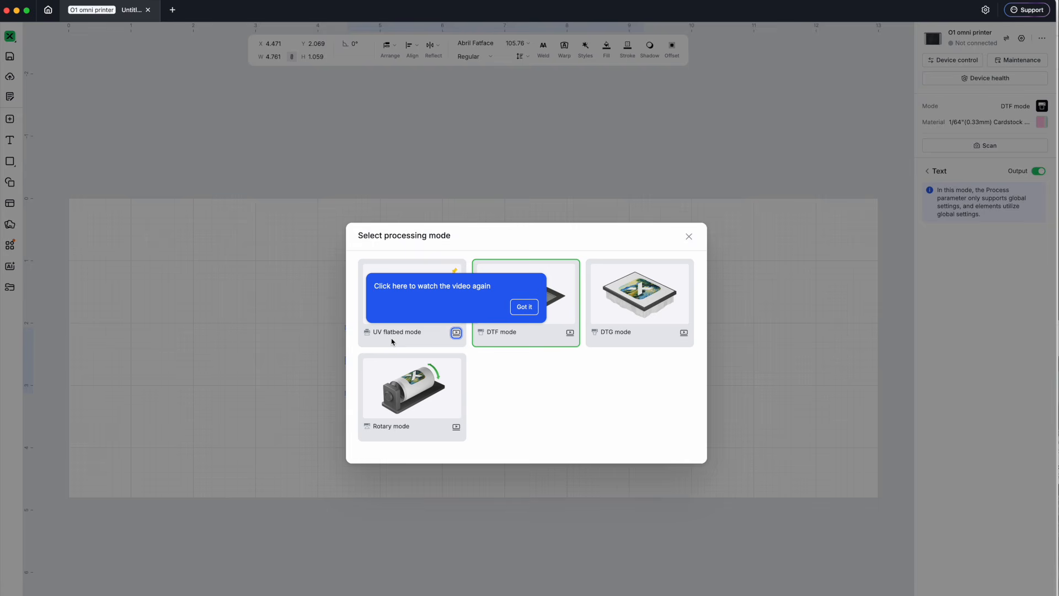
left_click(523, 306)
left_click(412, 298)
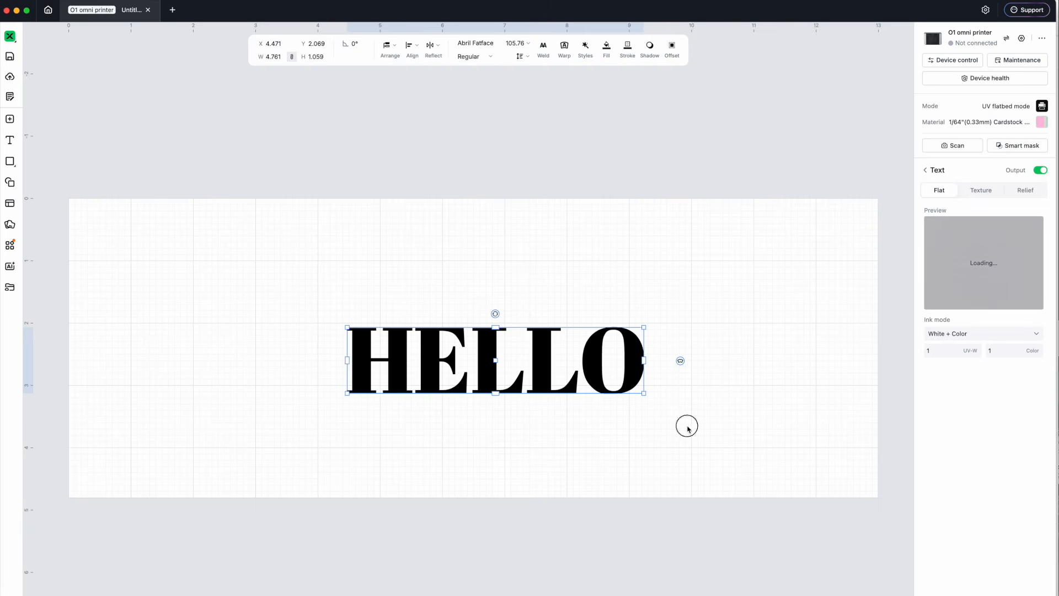
left_click(687, 429)
- Set the HELLO text's flat ink mode to Varnish only with the Foil stamping varnish type
left_click_drag(355, 283, 664, 421)
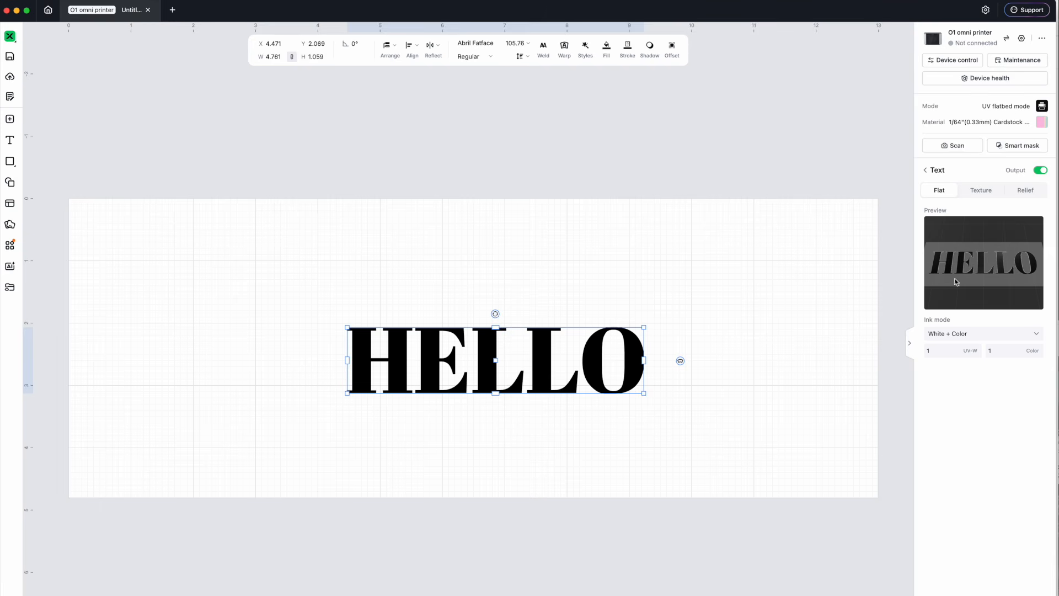
left_click(963, 333)
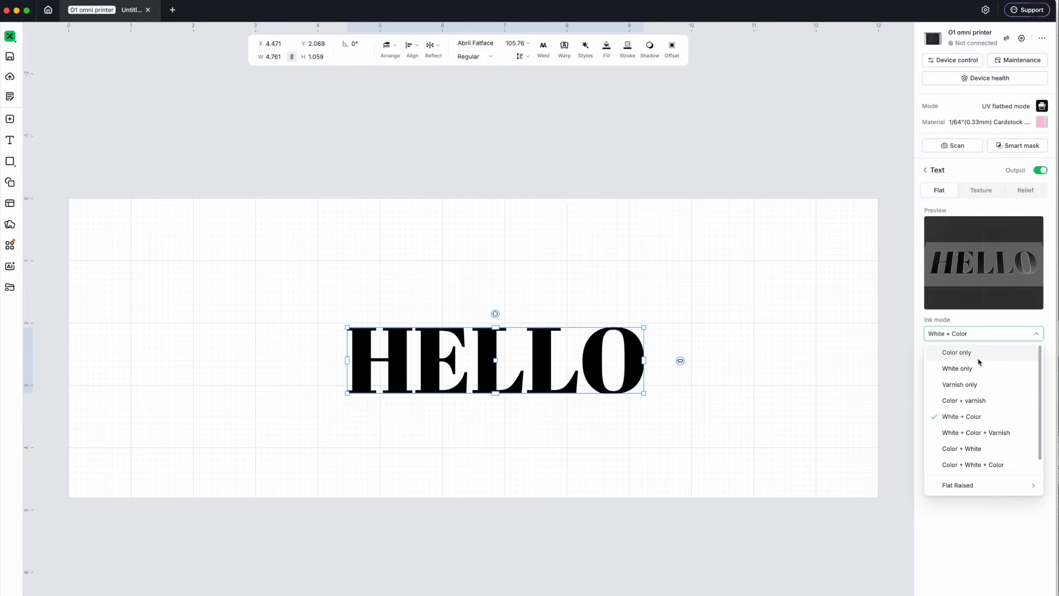
mouse_move(978, 359)
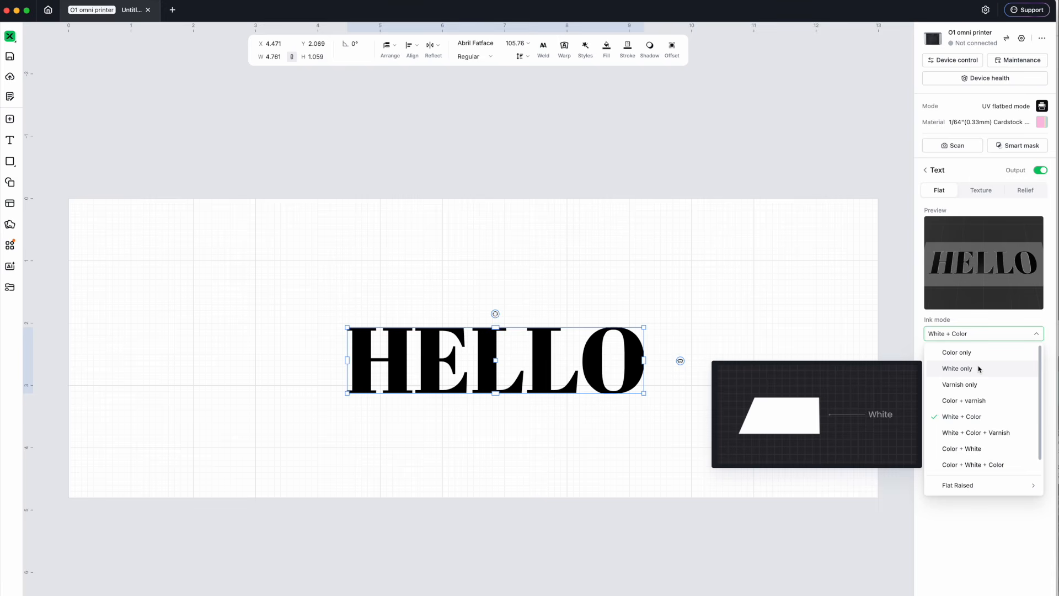
mouse_move(992, 486)
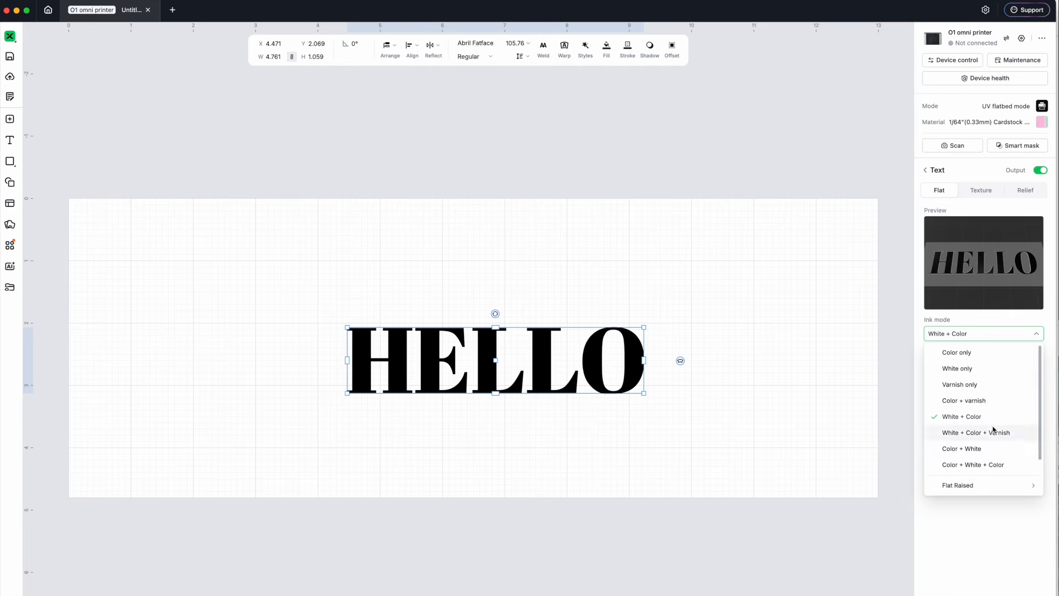
left_click(983, 386)
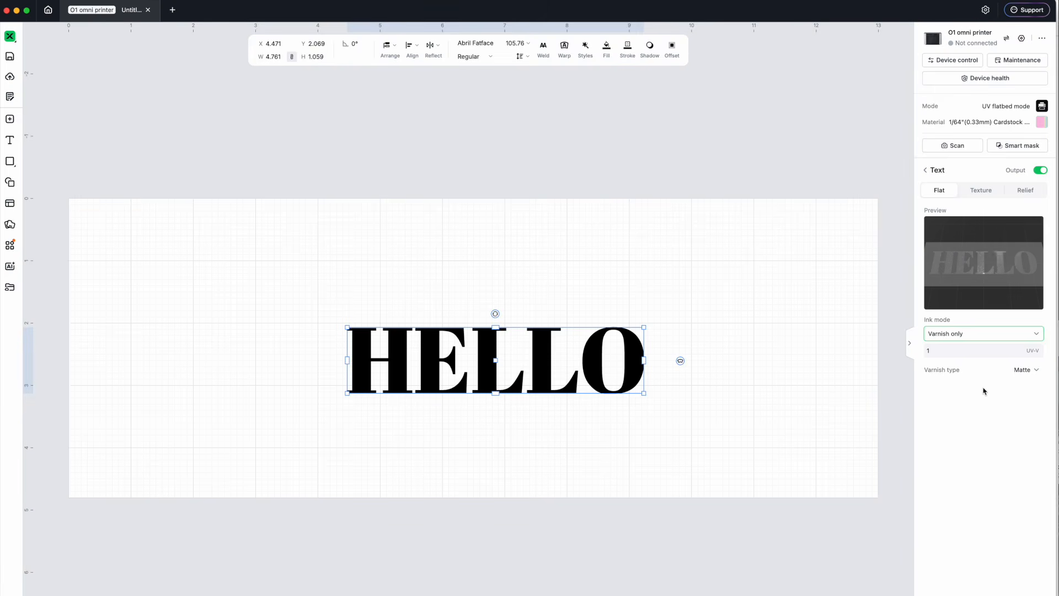
left_click(1021, 370)
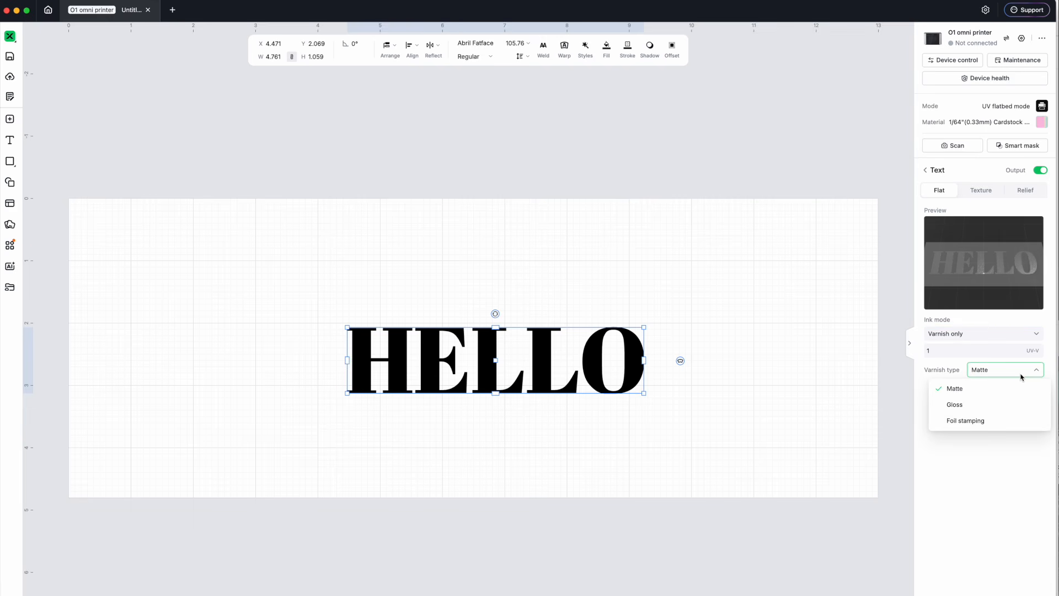
left_click(990, 421)
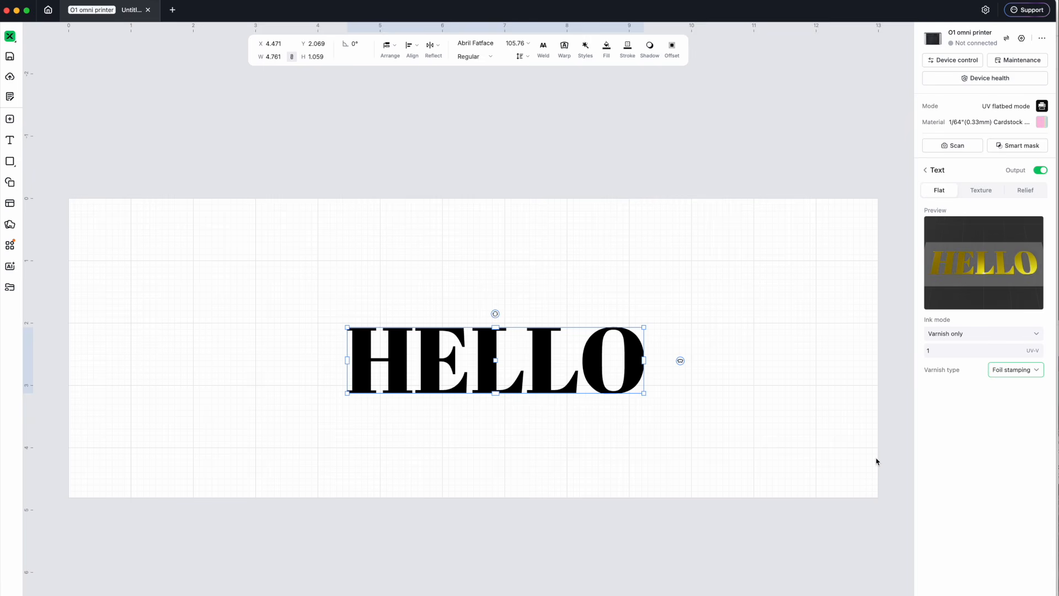
- Review the available ink modes and varnish types for the HELLO text without choosing another option
left_click(960, 334)
left_click(966, 510)
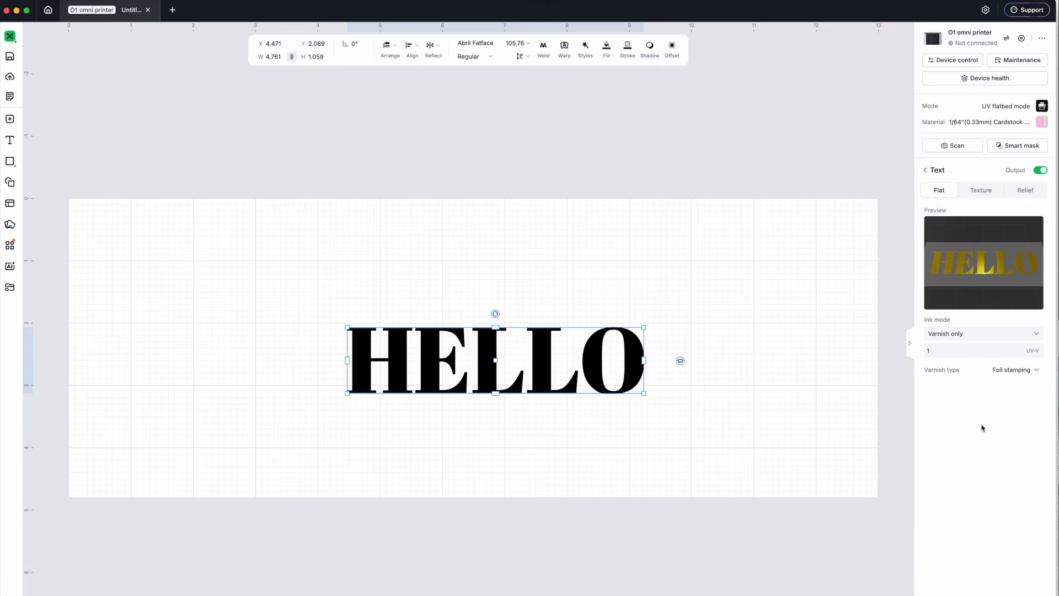
left_click(1019, 371)
left_click(1019, 372)
- Select the HELLO text and delete it from the canvas
left_click(292, 361)
left_click_drag(311, 356, 628, 370)
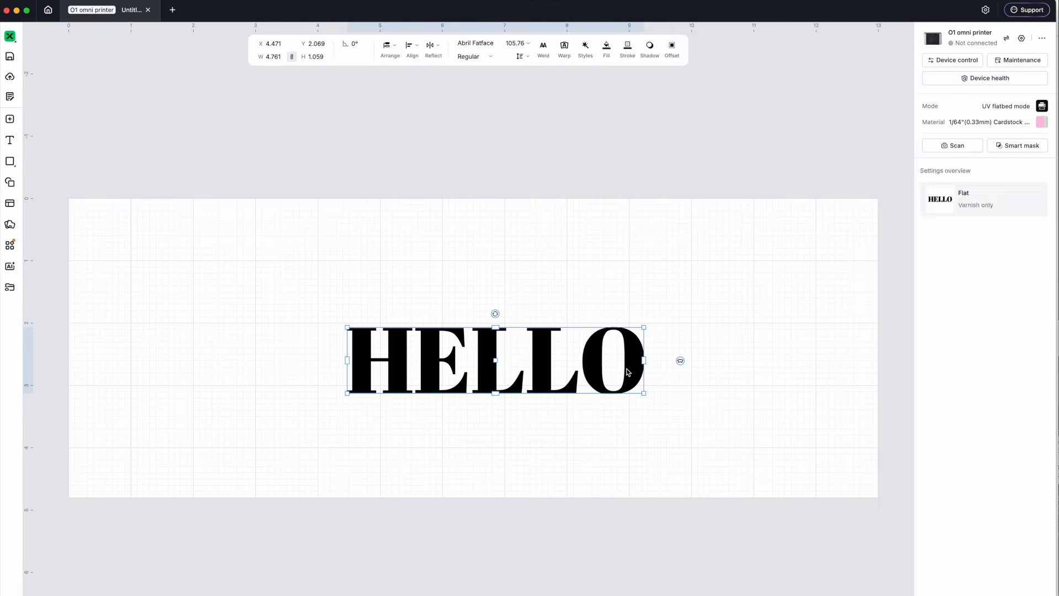
key("Delete")
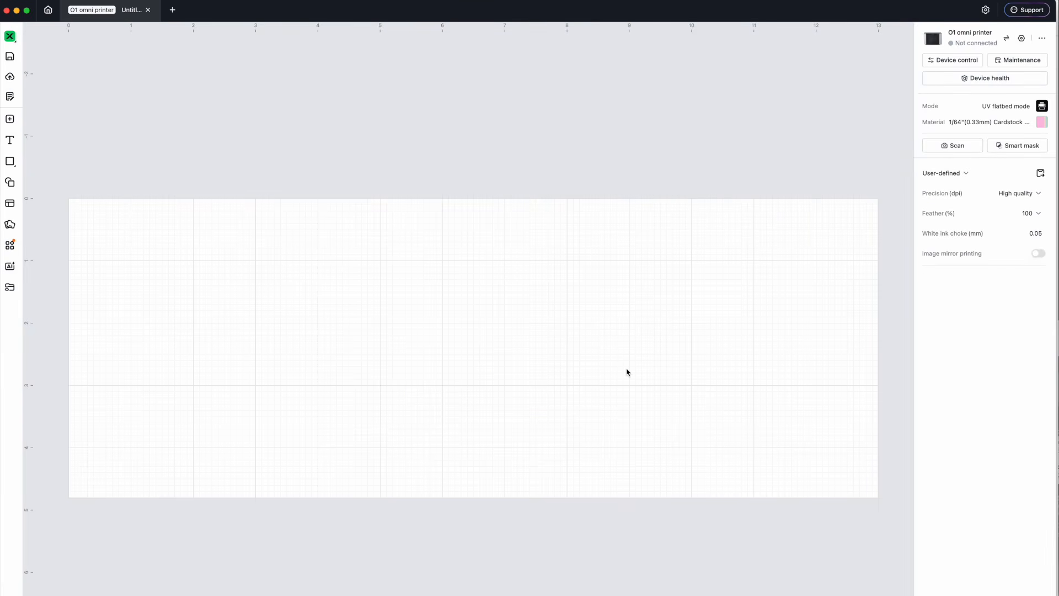
- Import the WP1314 influence pencil floral SVG from Downloads at its original size, then scale it to about 3.78 by 2.83 inches inside the work area
left_click(9, 120)
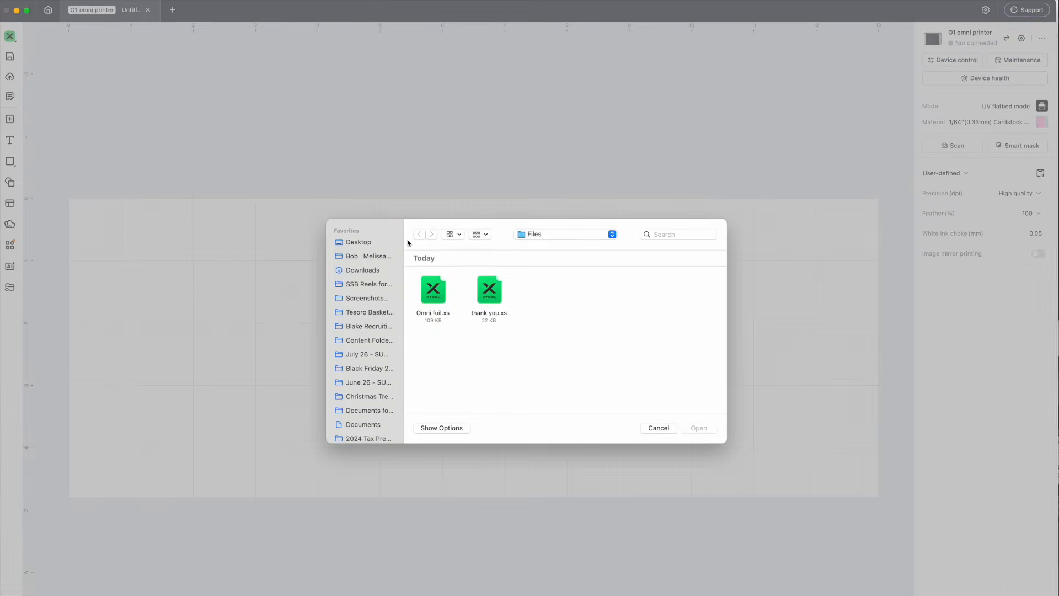
left_click(363, 270)
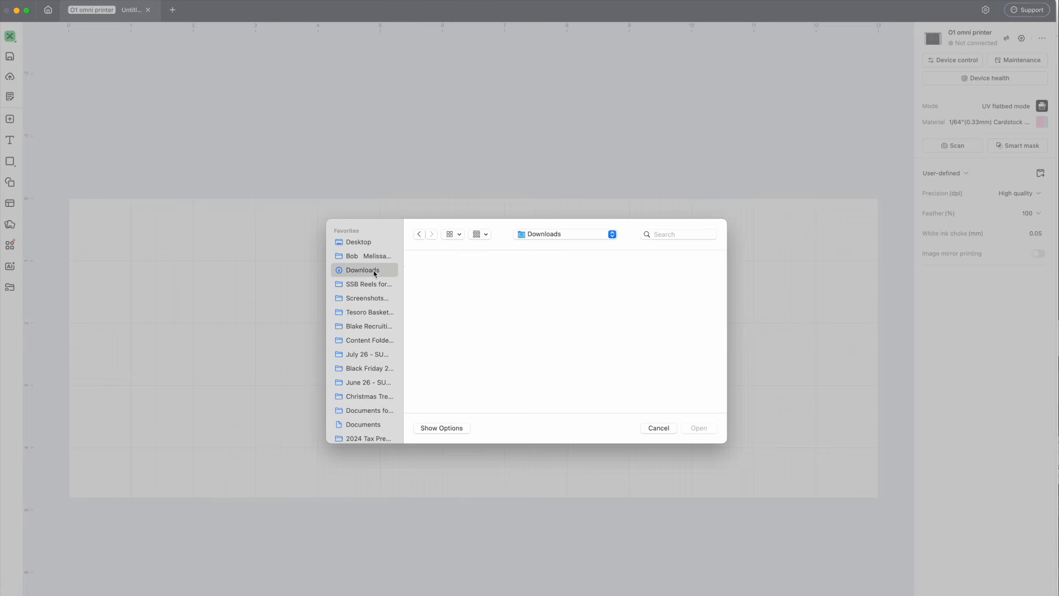
scroll(535, 353, "down", 1)
double_click(658, 355)
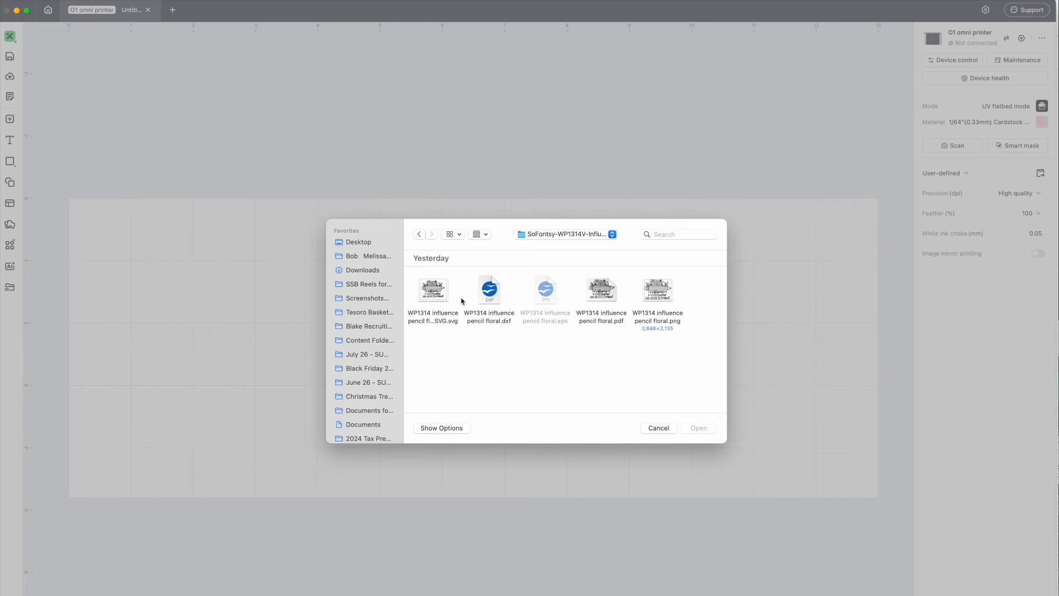
left_click(438, 298)
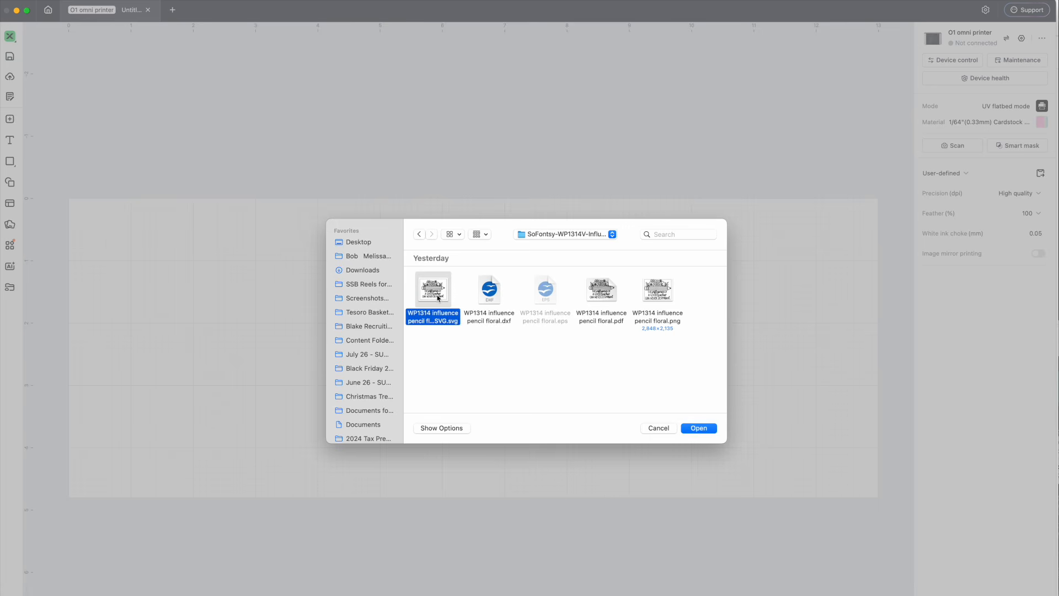
left_click(699, 428)
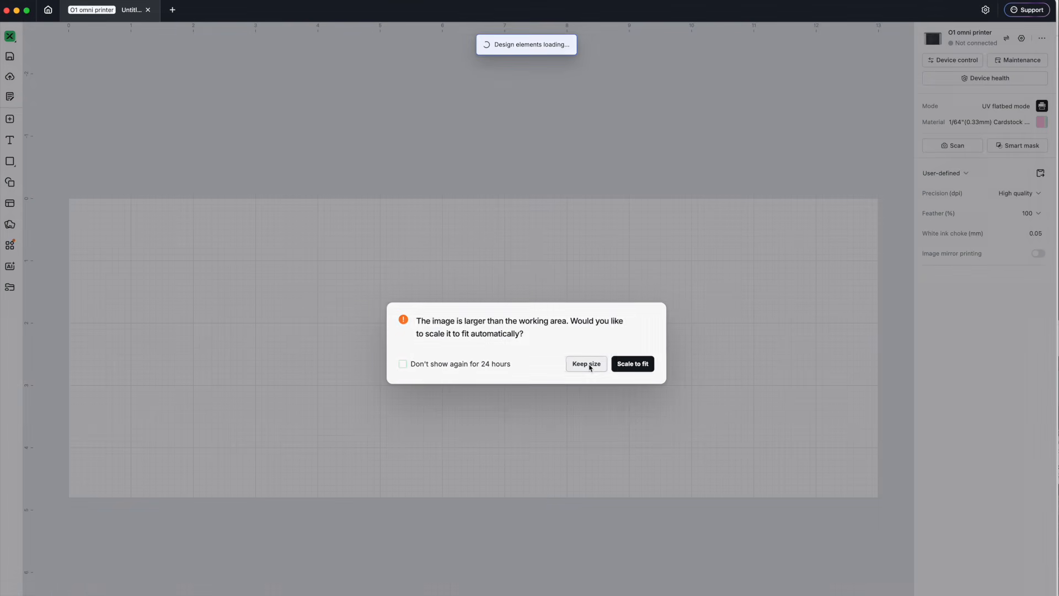
left_click(587, 365)
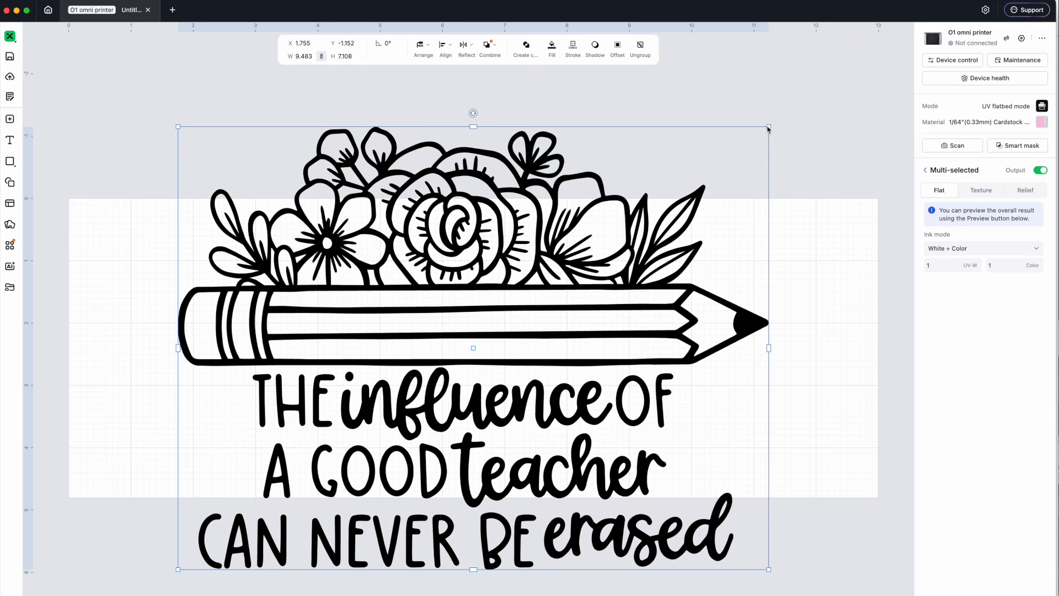
mouse_move(733, 166)
left_mouse_down()
mouse_move(515, 412)
mouse_move(416, 489)
mouse_move(601, 320)
mouse_move(597, 342)
left_mouse_up()
left_click(684, 338)
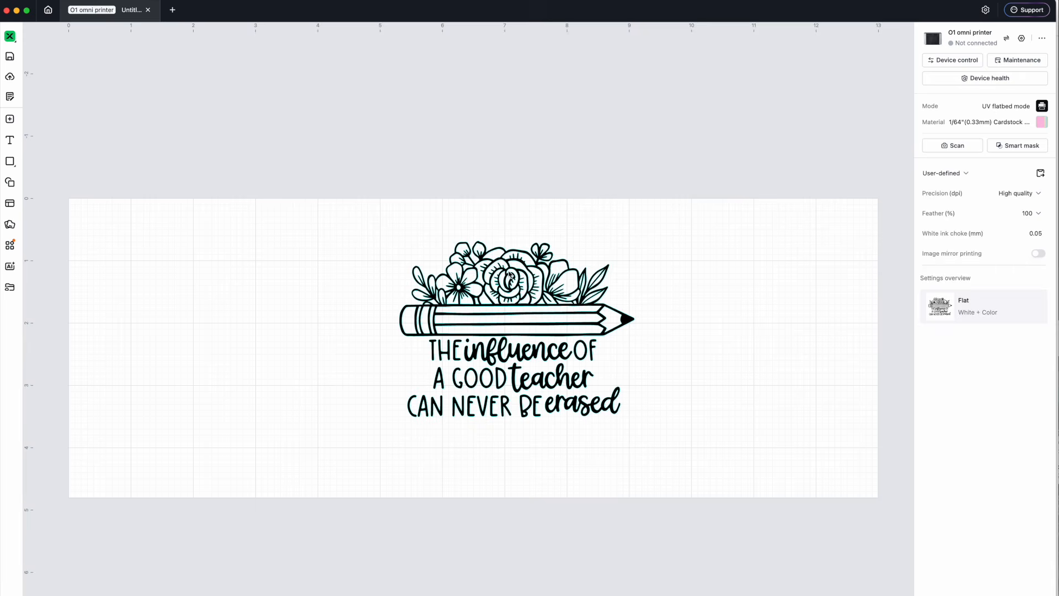
- Set the teacher quote design's fill to the recent pink color #F953C4
left_click(509, 272)
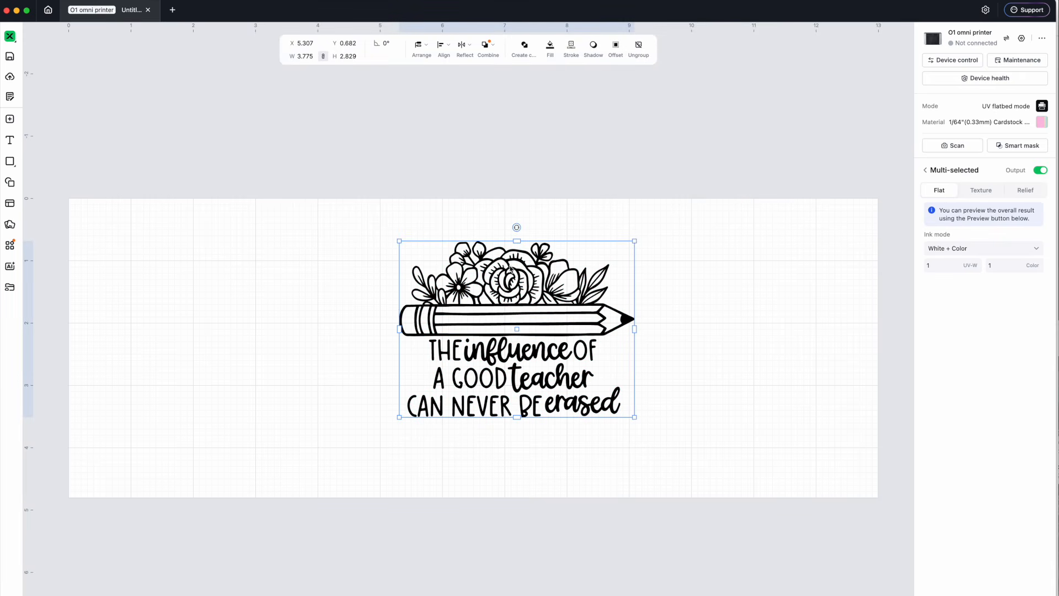
left_click(549, 48)
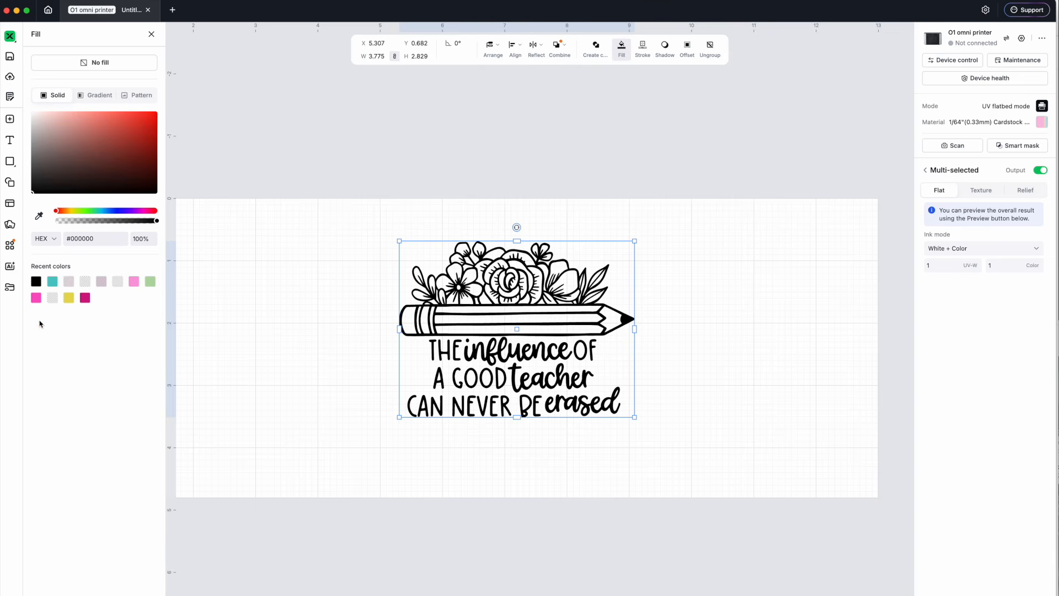
left_click(36, 299)
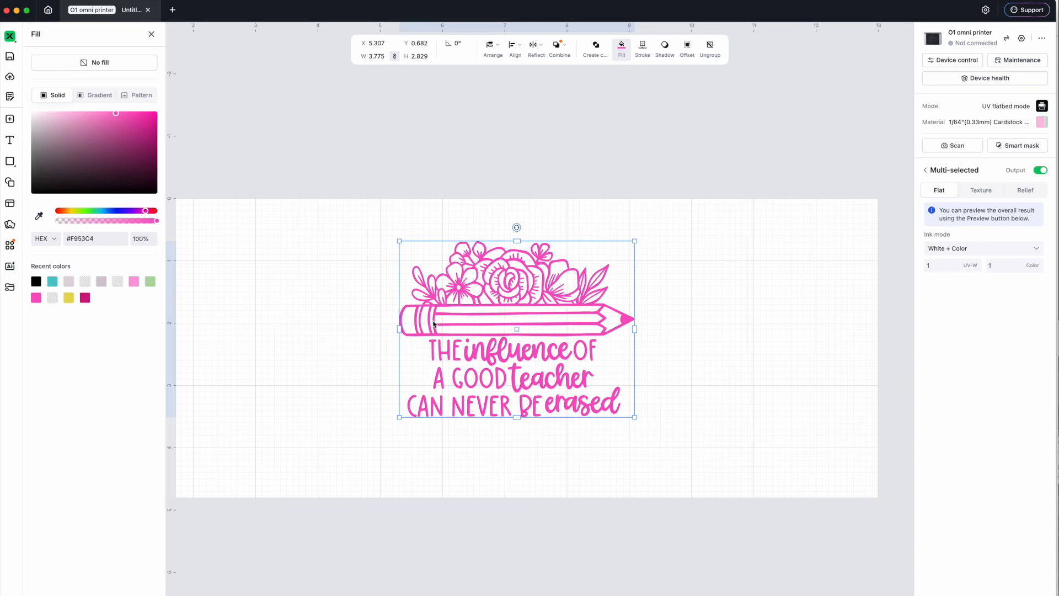
right_click(357, 325)
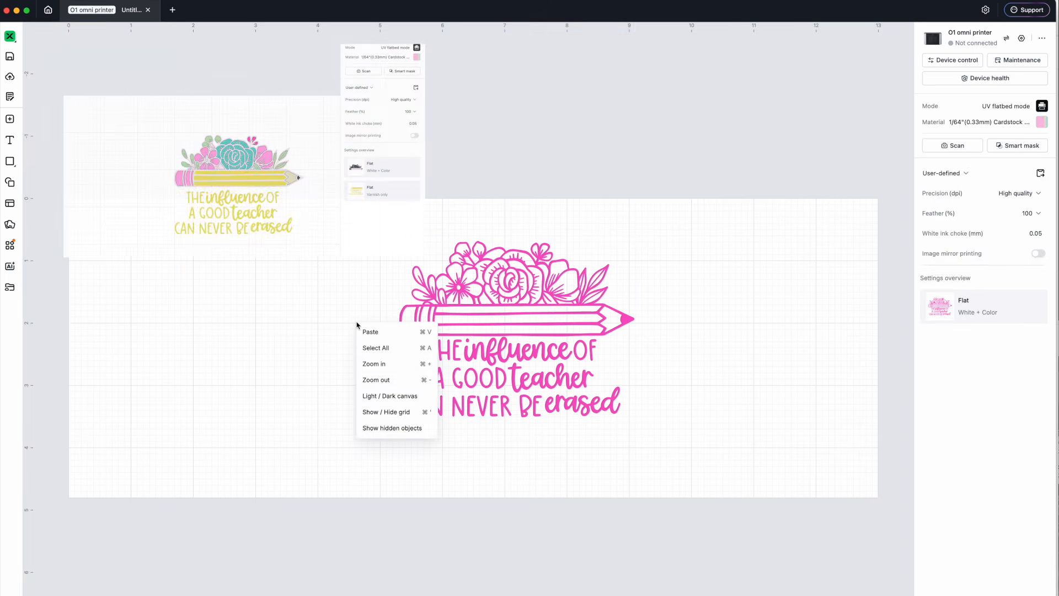
- Release the compound vector of the pink teacher quote design
left_click(449, 267)
right_click(450, 268)
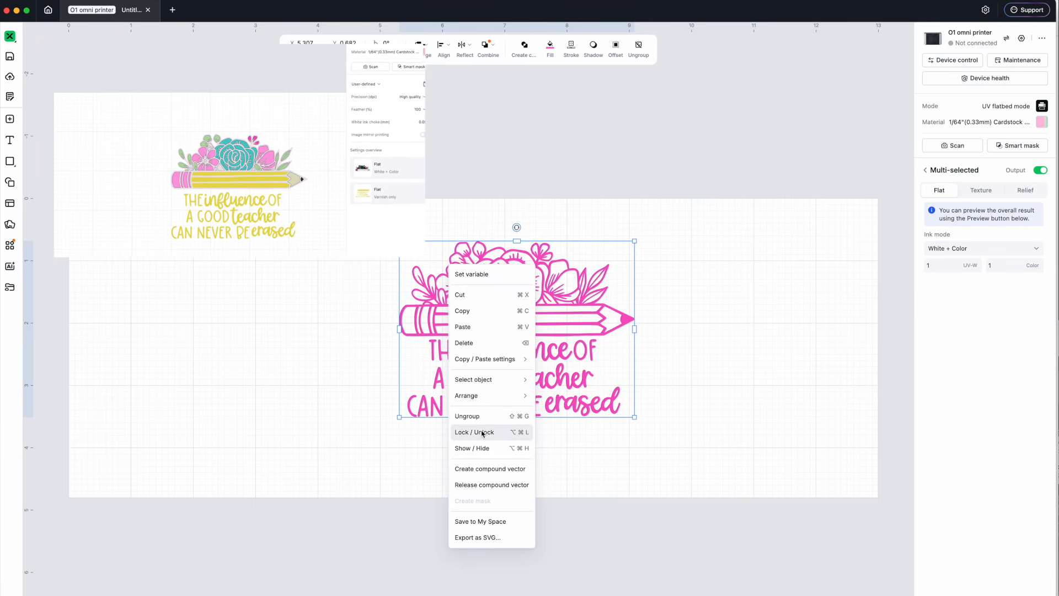
left_click(469, 485)
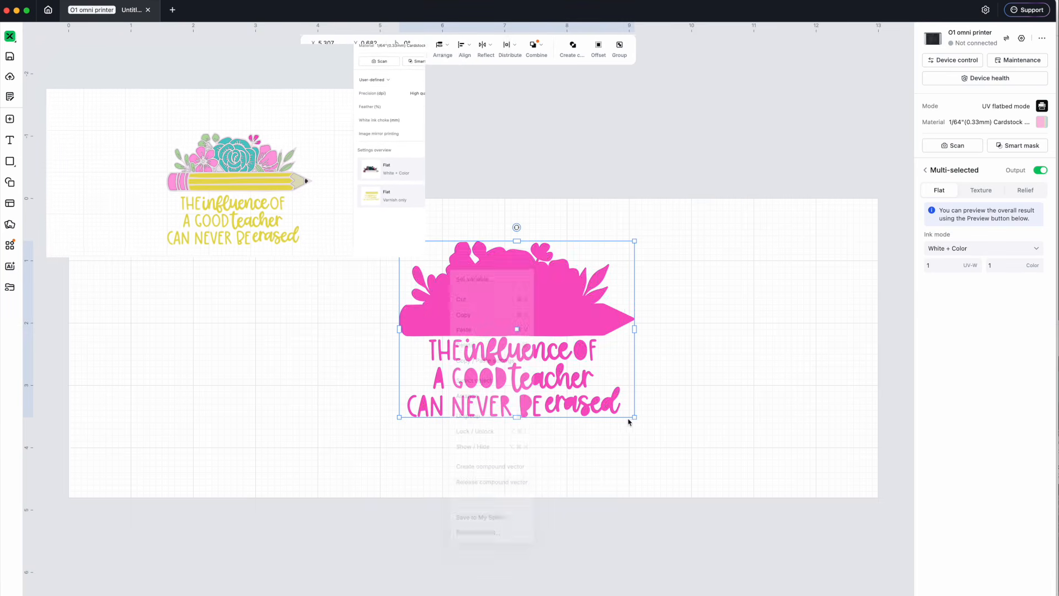
left_click(657, 418)
- Ungroup the released design and move the solid pencil-and-flowers silhouette to the clear area beside it, at about X 9.09
left_click(624, 321)
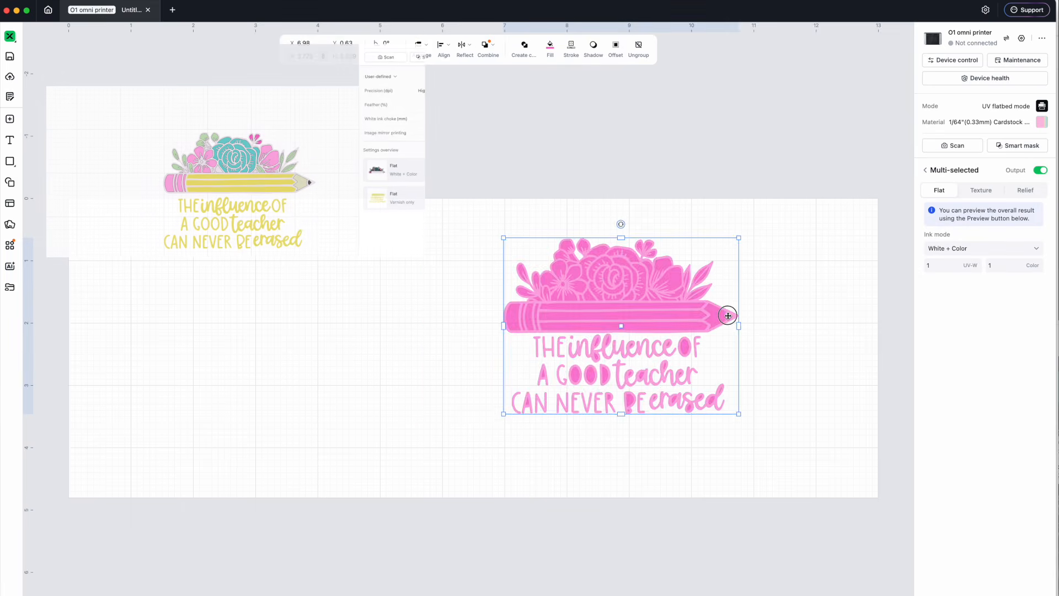
right_click(645, 313)
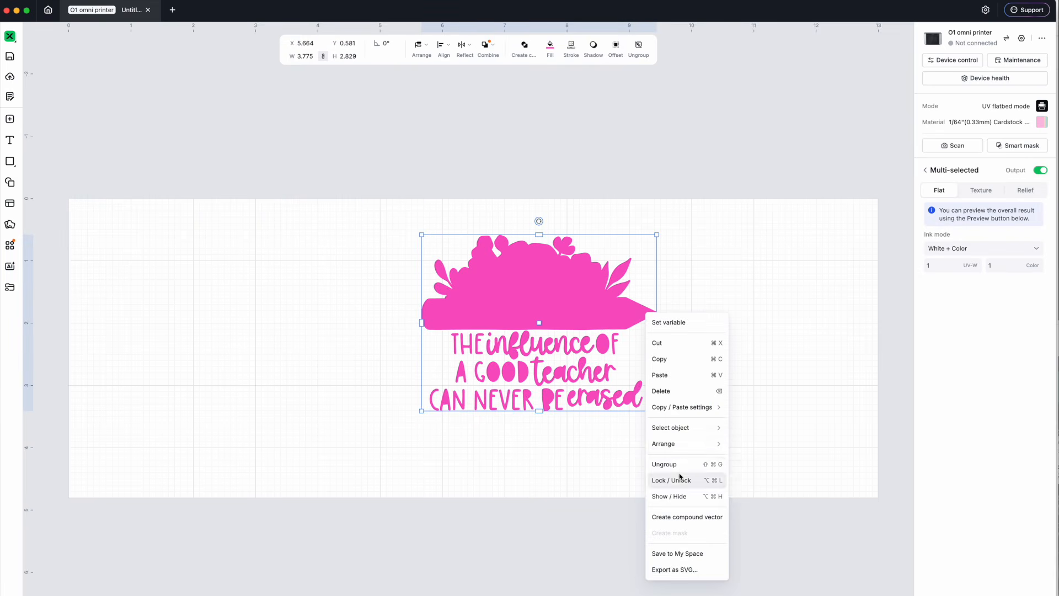
left_click(729, 420)
left_click(732, 418)
left_click_drag(653, 316, 618, 318)
right_click(597, 309)
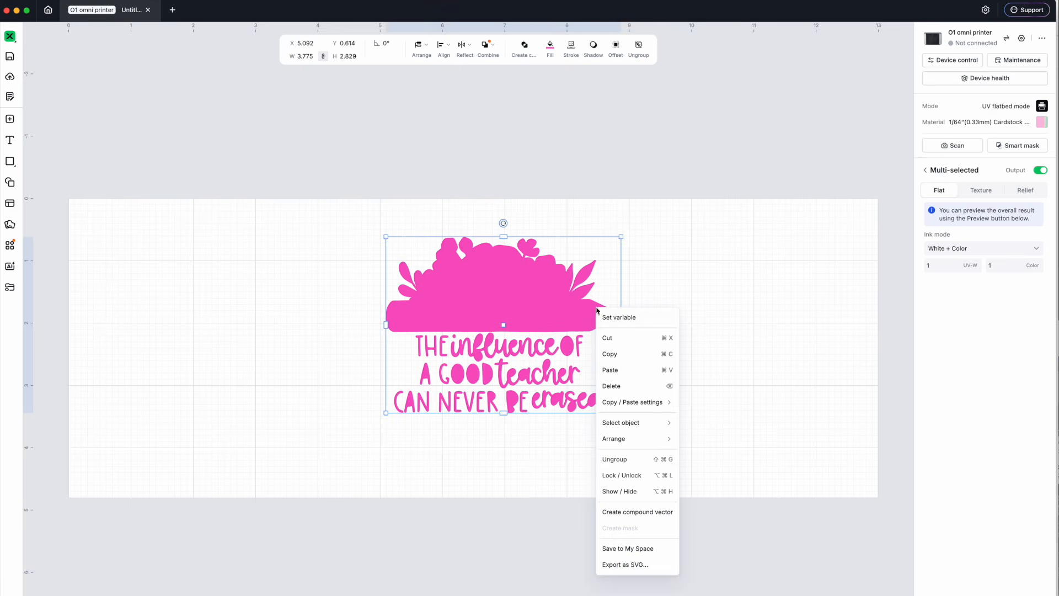
left_click(633, 462)
left_click(686, 400)
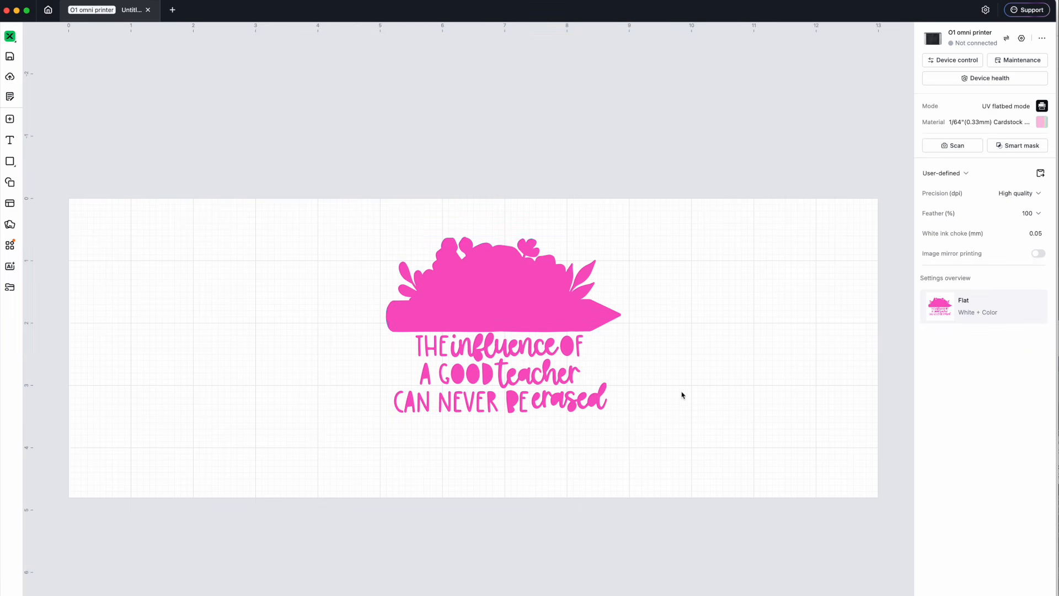
mouse_move(618, 317)
left_mouse_down()
mouse_move(870, 309)
mouse_move(863, 318)
left_mouse_up()
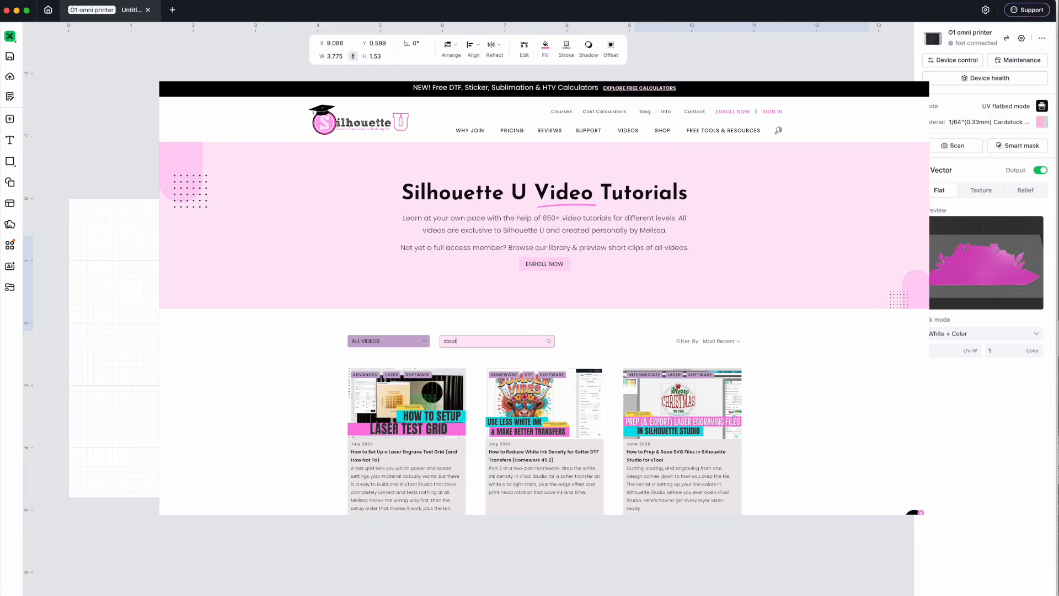
- Browse the xtool search results in the Silhouette U video tutorial library on the website
scroll(572, 350, "down", 3)
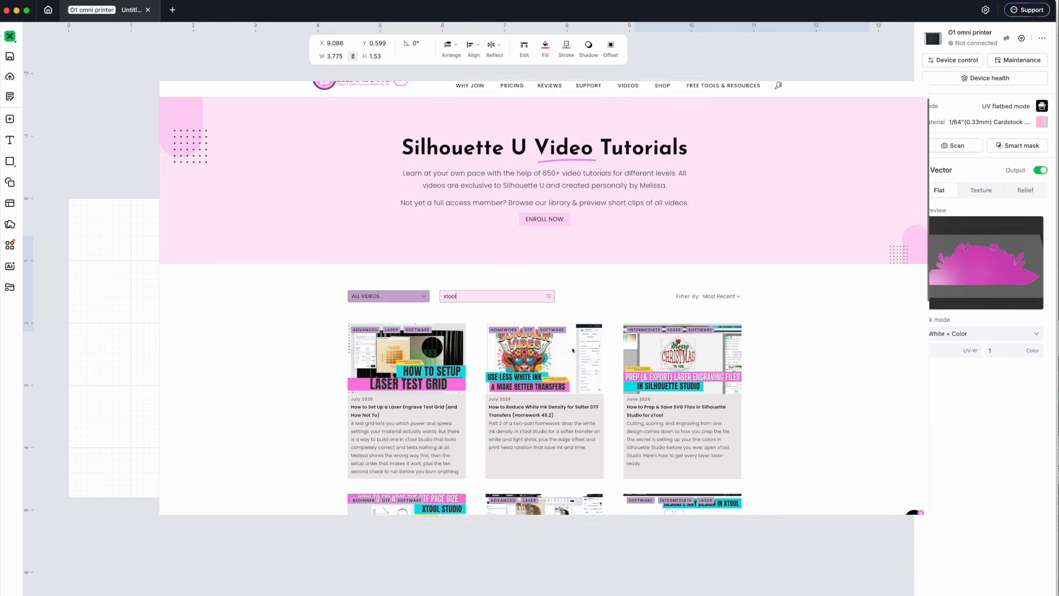
scroll(573, 350, "down", 5)
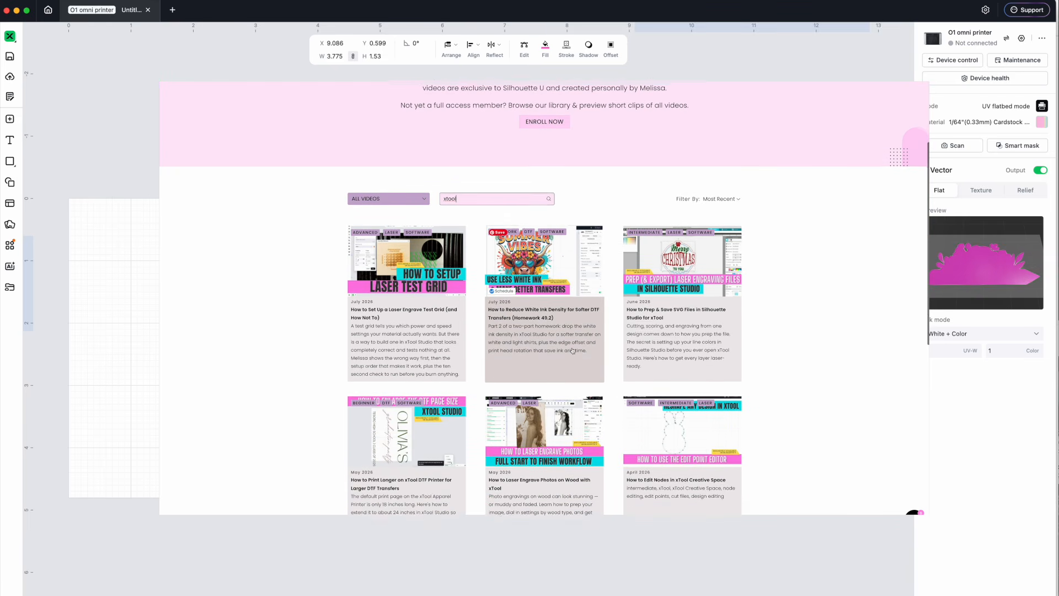
scroll(572, 351, "down", 5)
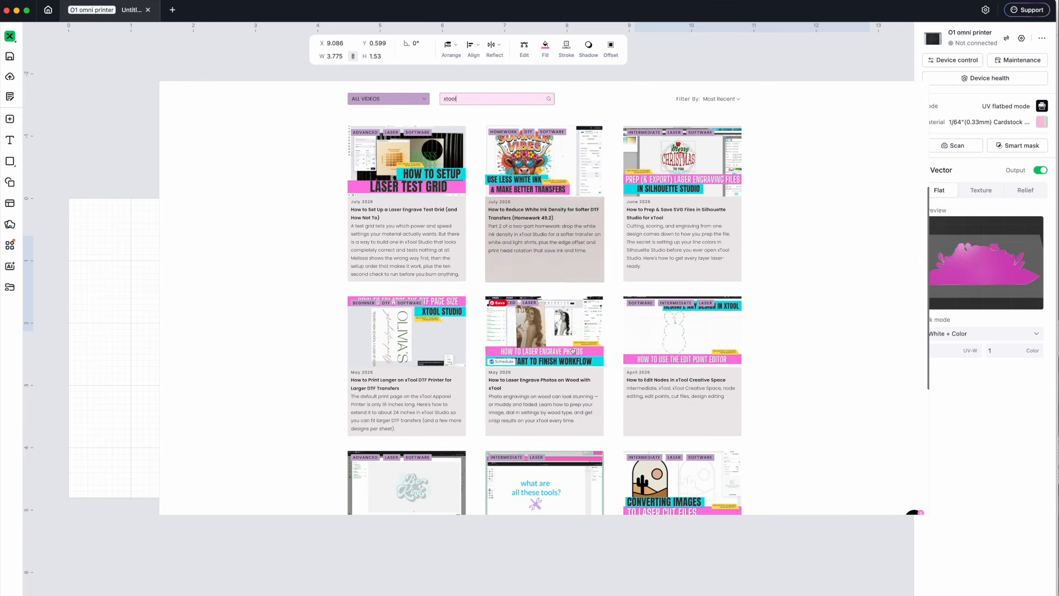
scroll(572, 351, "down", 4)
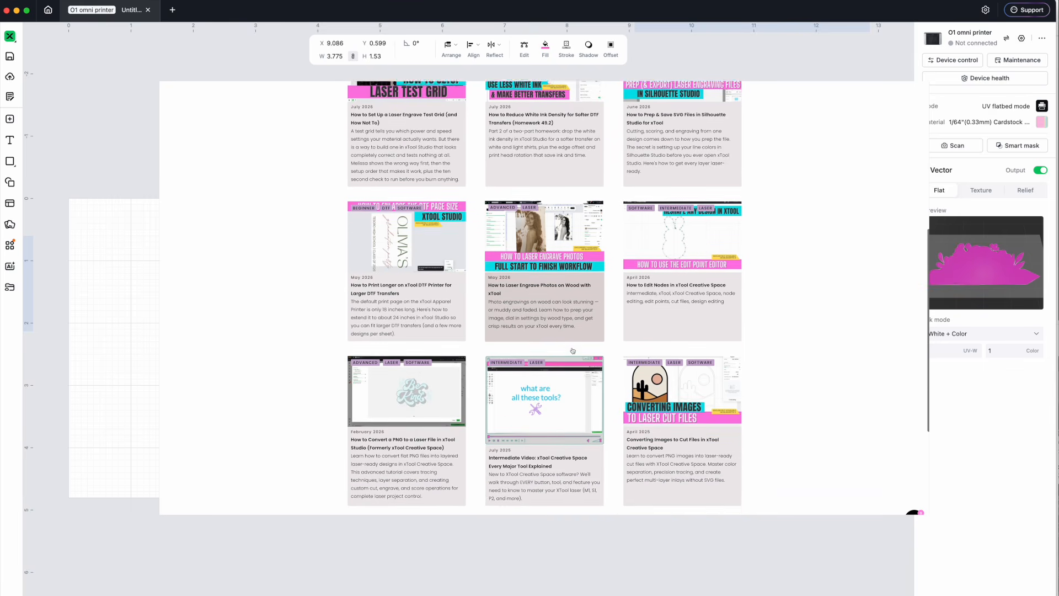
scroll(572, 350, "down", 2)
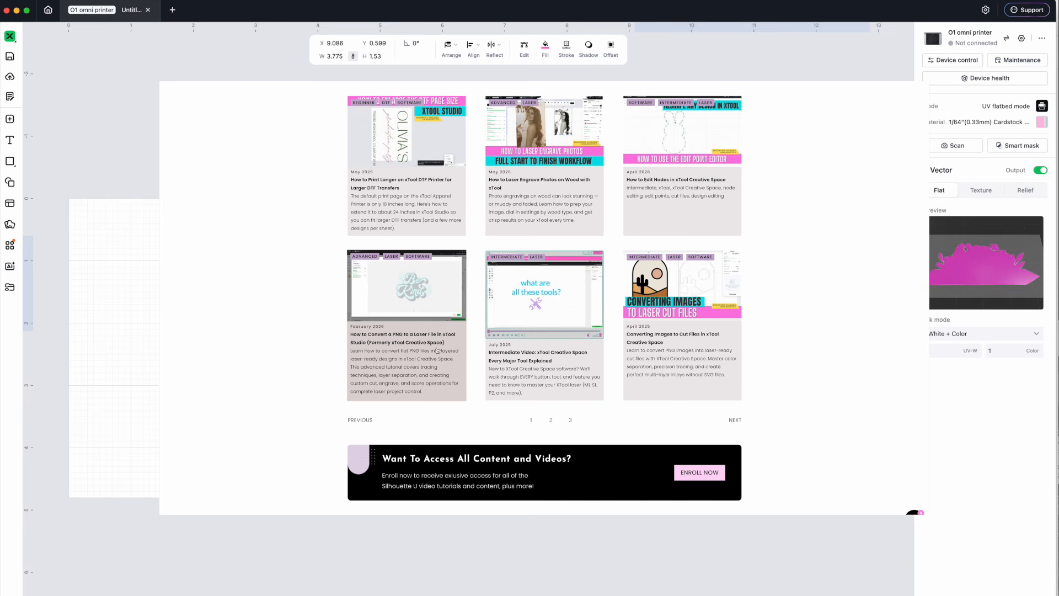
- Open and view the tutorial page about converting a PNG to a laser file in xTool Studio
left_click(437, 351)
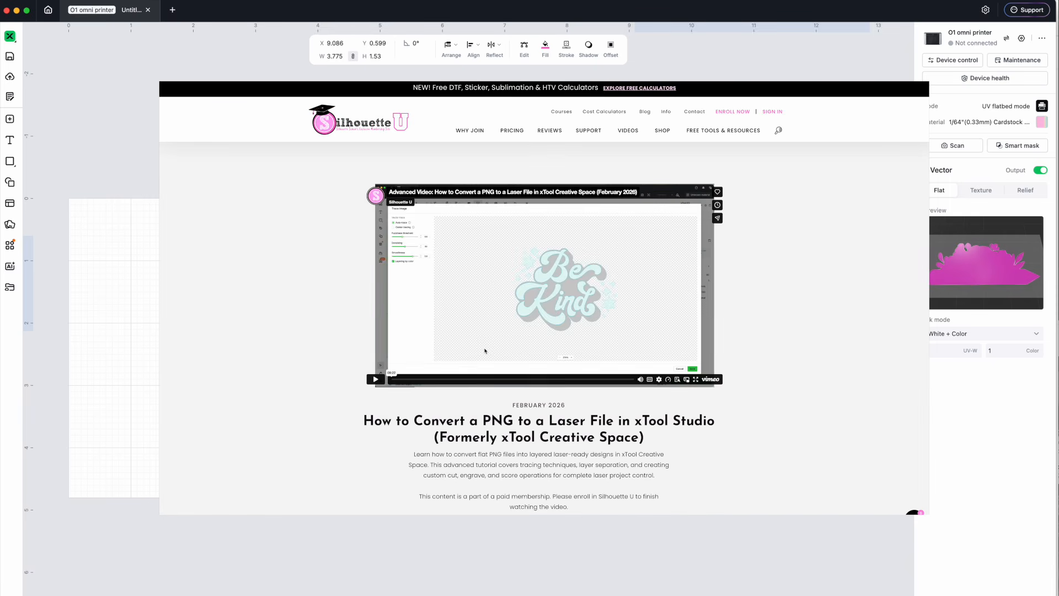
scroll(414, 375, "down", 1)
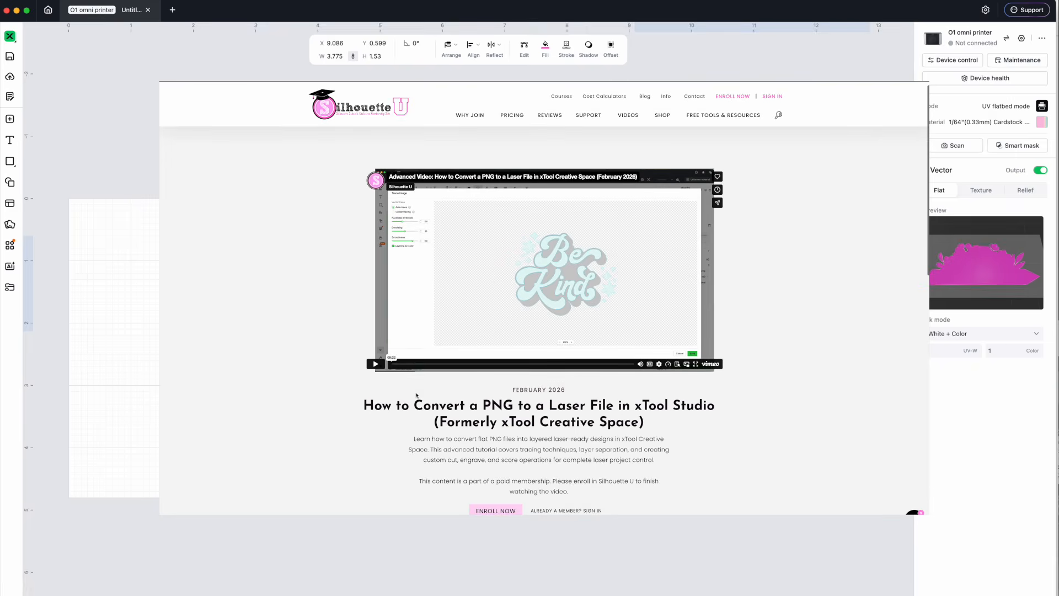
scroll(386, 342, "up", 1)
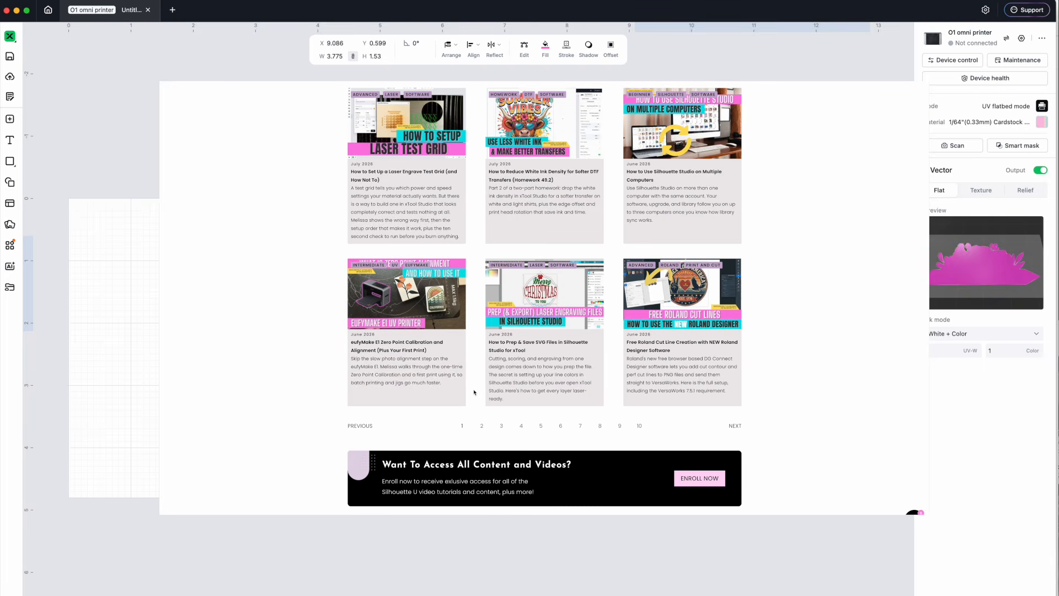
- Search the Silhouette U video tutorial library for "xtool"
scroll(474, 392, "up", 10)
left_click(487, 342)
type("xtool")
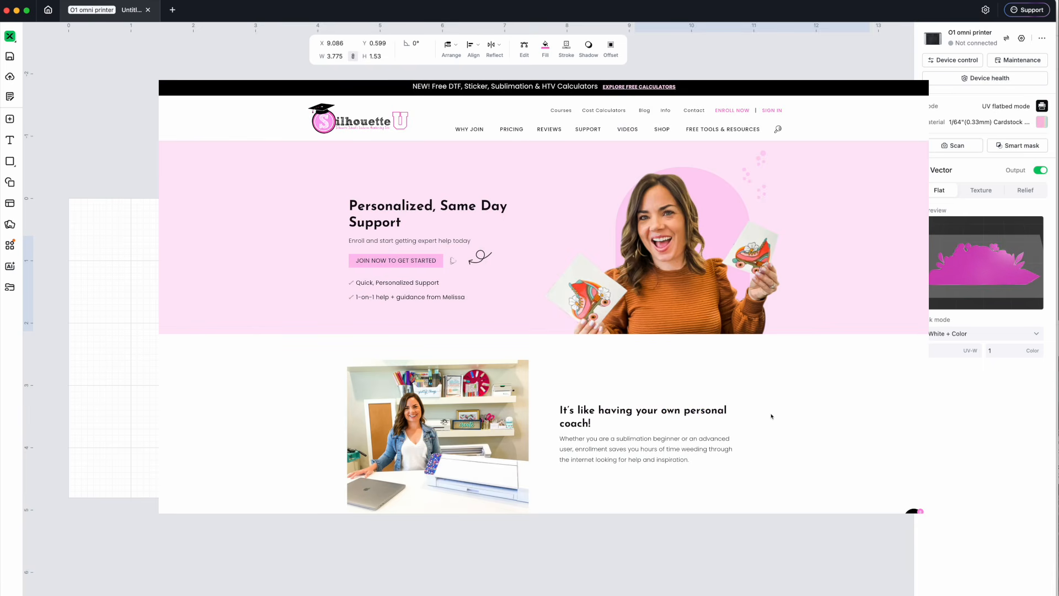
- Review the Silhouette U support page, including its supported brands, membership benefits, member reviews and subscription plans
scroll(771, 416, "down", 3)
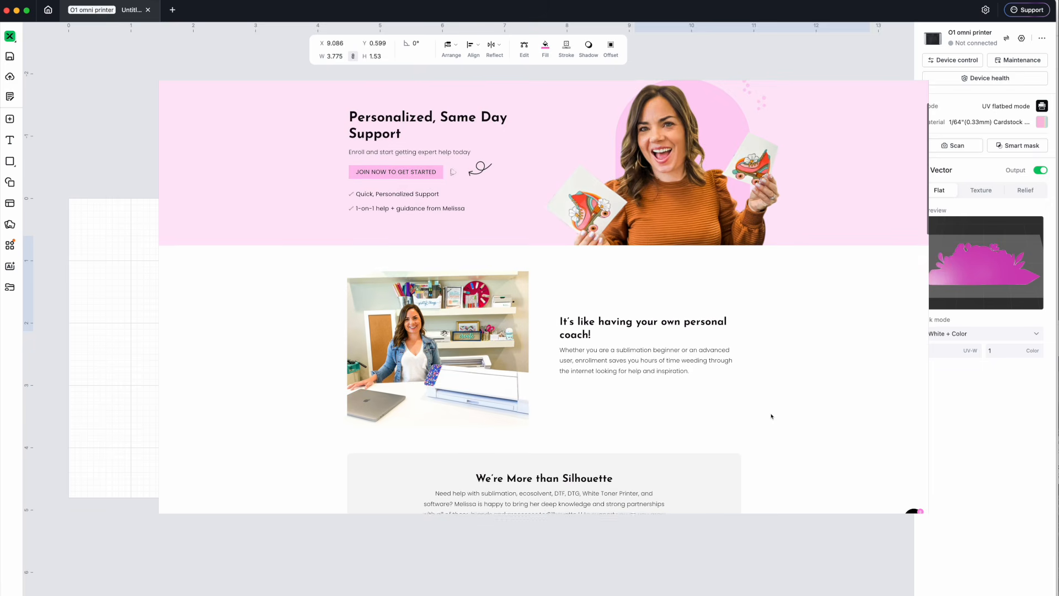
scroll(771, 415, "down", 3)
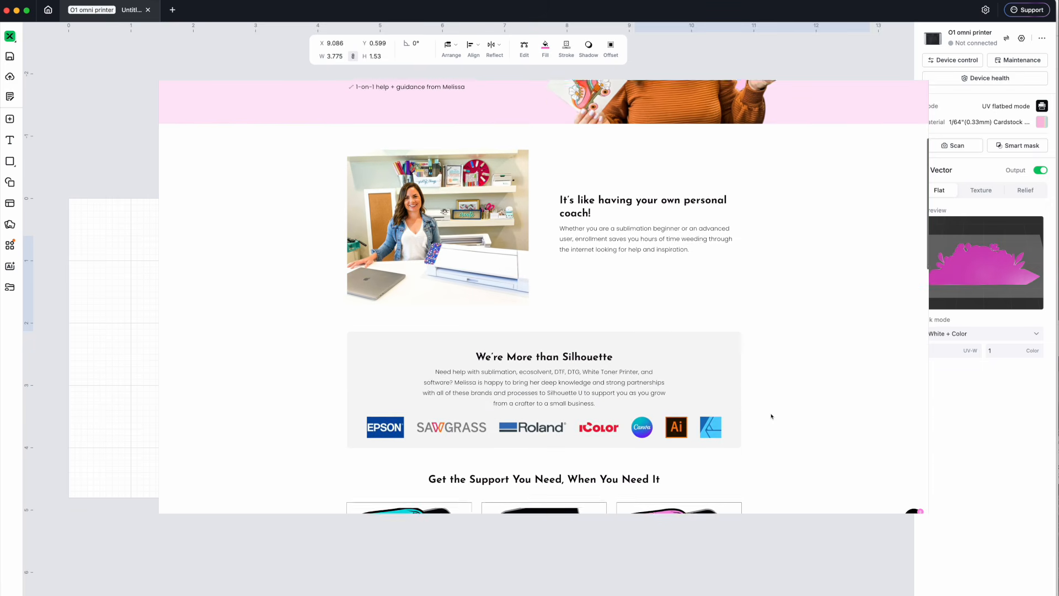
scroll(771, 415, "down", 5)
scroll(771, 416, "down", 5)
scroll(771, 416, "down", 4)
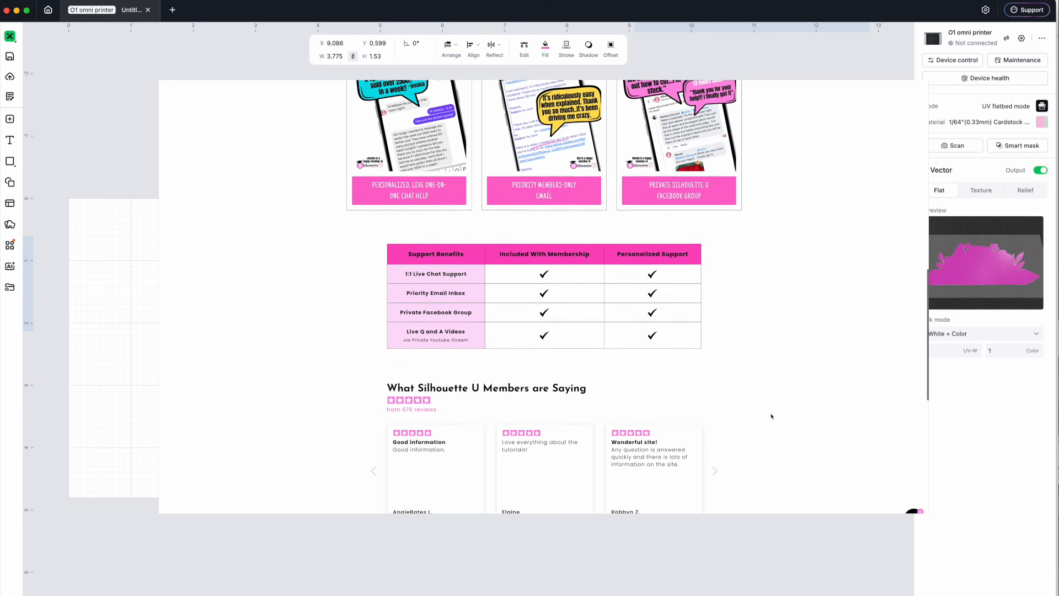
scroll(771, 415, "down", 5)
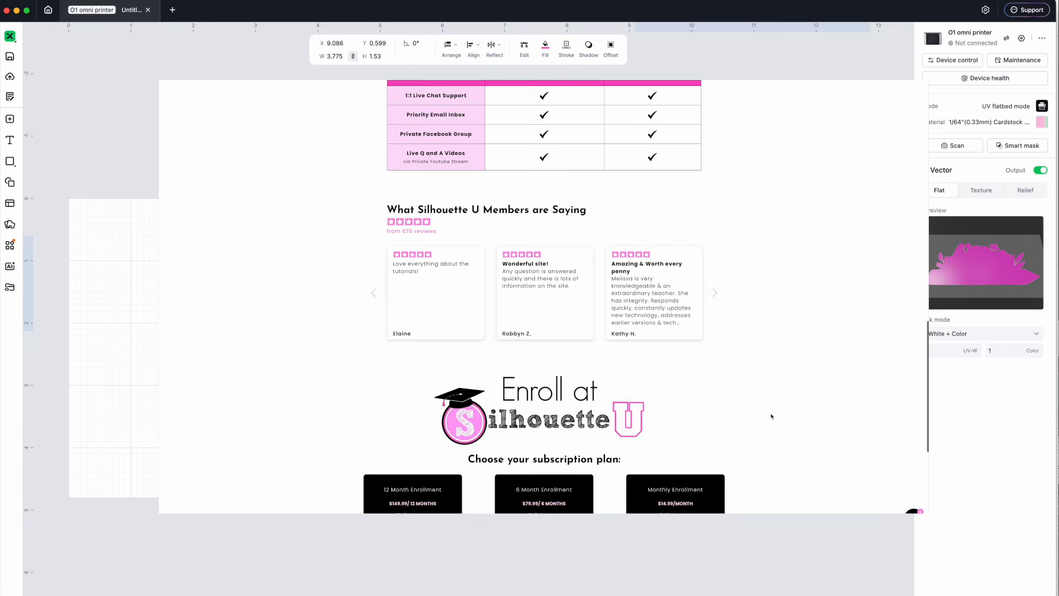
scroll(771, 416, "down", 4)
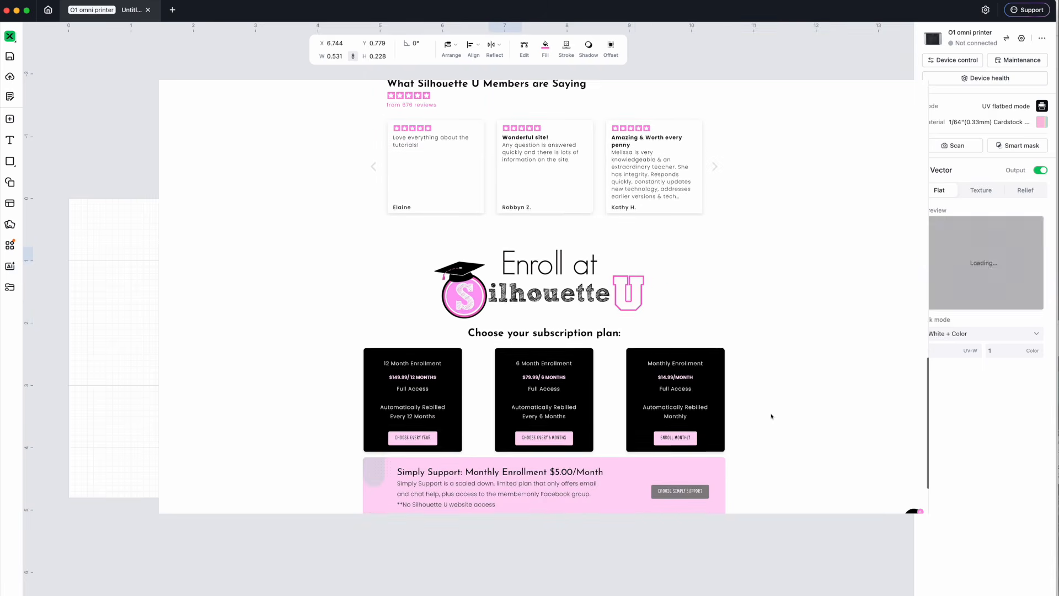
scroll(771, 415, "down", 4)
- Back in xTool Studio, fill the outer petals on the upper and left side of the large central rose with teal
left_click(478, 267, "shift")
left_click(481, 287, "shift")
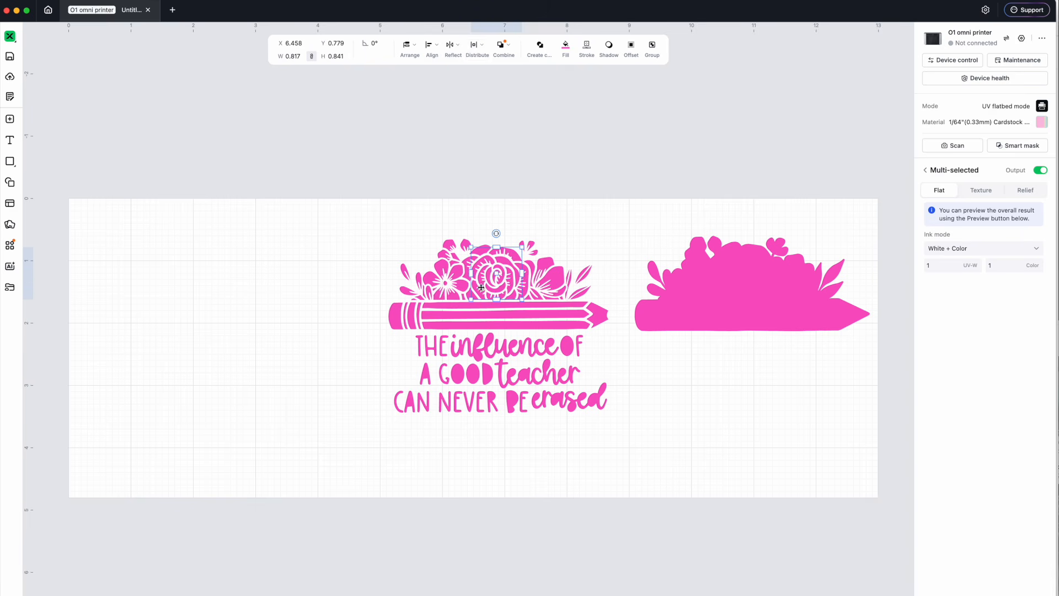
left_click(565, 47)
left_click(69, 282)
left_click(301, 285)
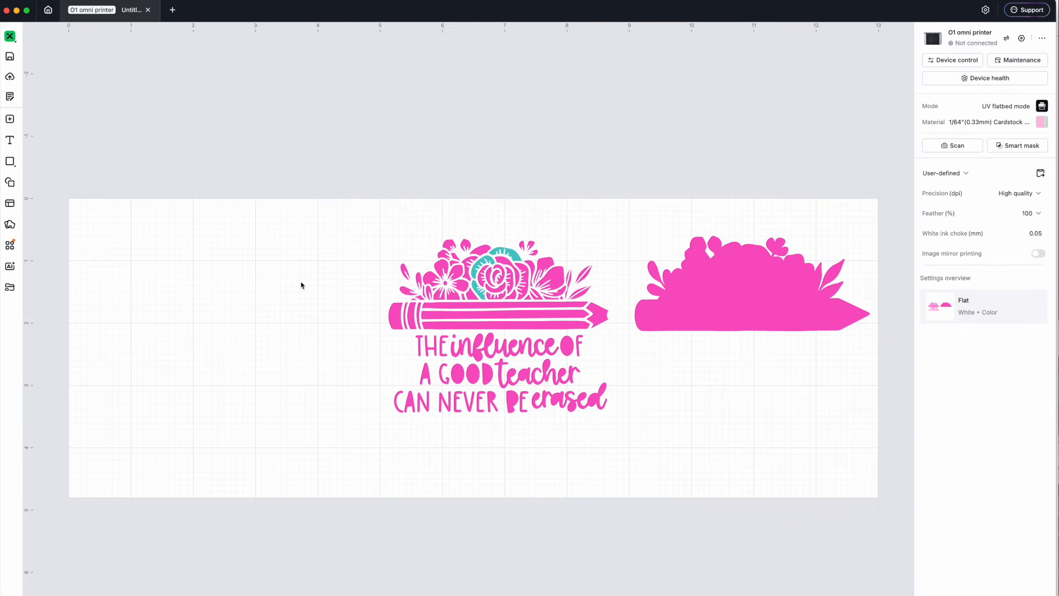
- Fill the remaining outer petals on the right and lower side of the large central rose with teal
left_click(524, 282)
left_click(503, 296, "shift")
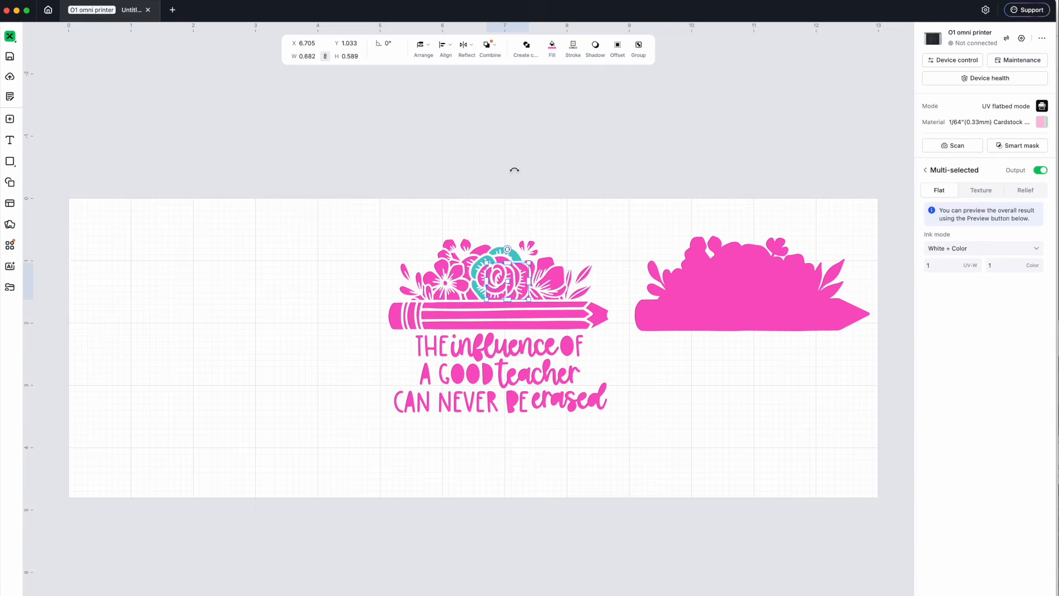
left_click(551, 46)
left_click(38, 281)
left_click(369, 238)
- Set the solid pencil silhouette's flat ink mode to Varnish only with the Foil stamping varnish type
left_click(750, 260)
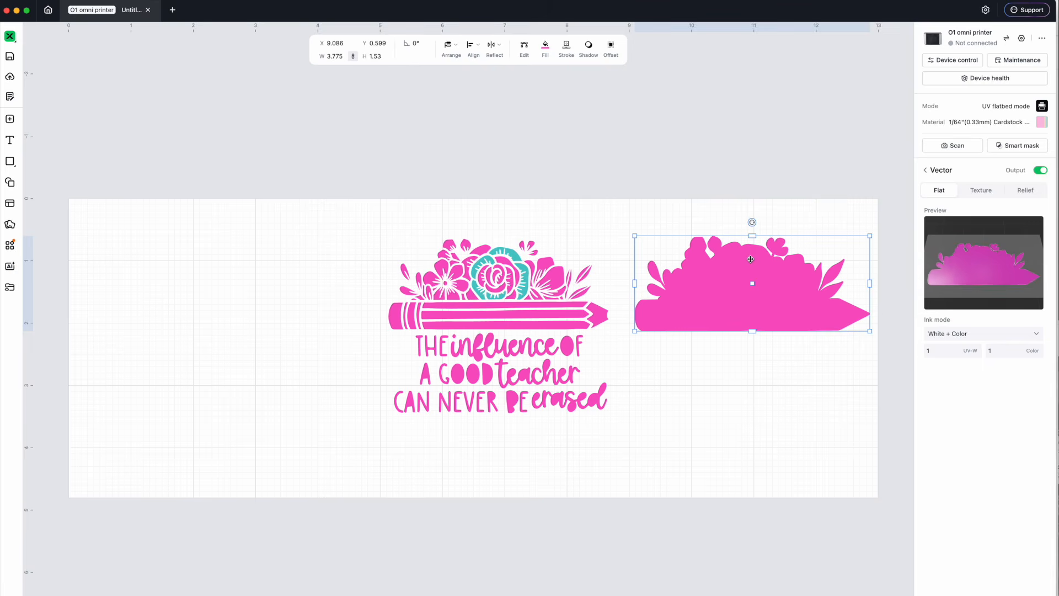
left_click(979, 340)
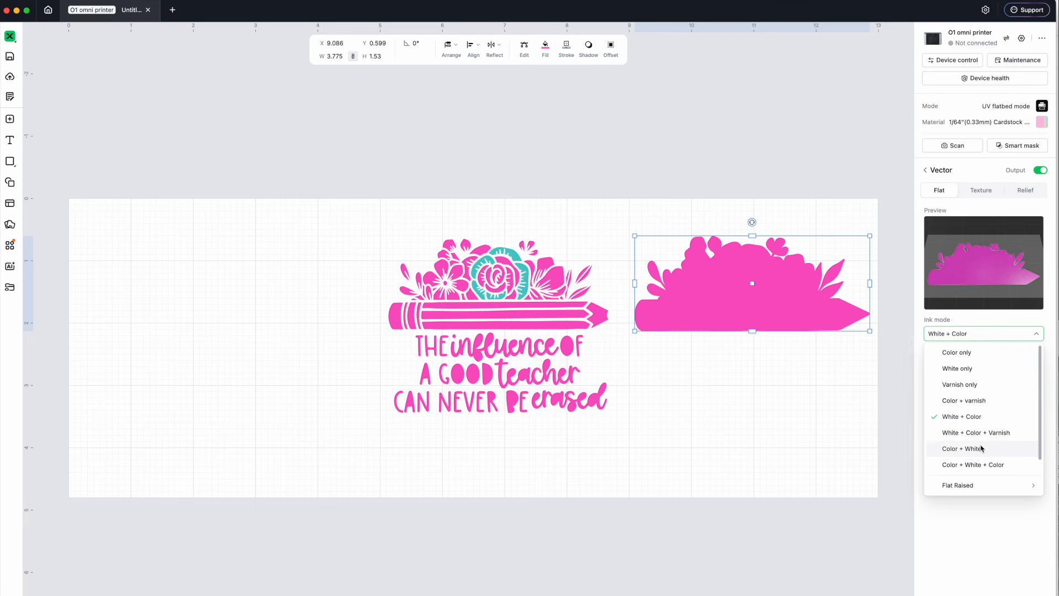
mouse_move(979, 487)
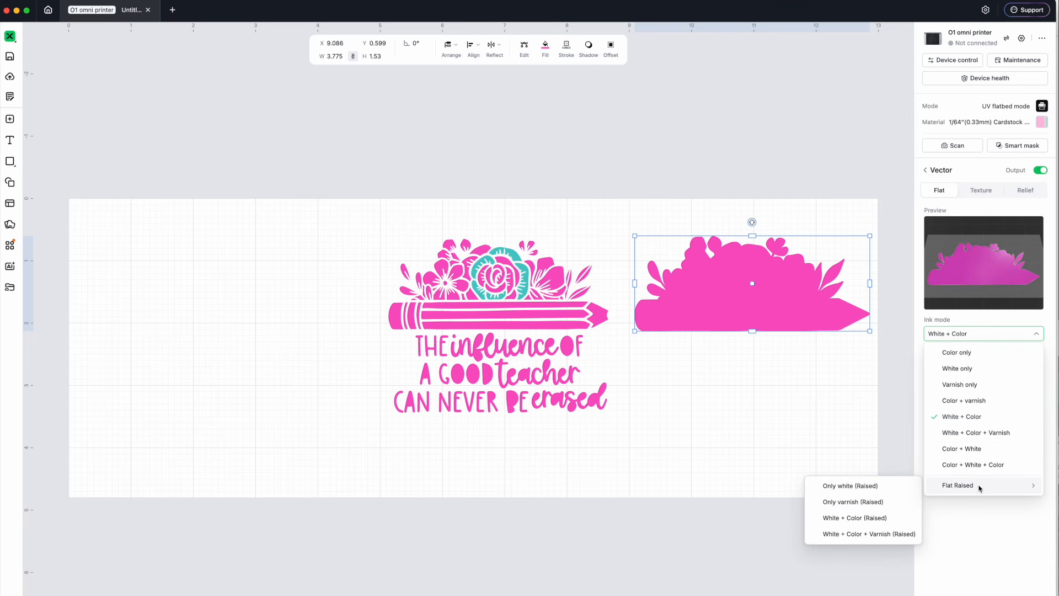
left_click(964, 385)
left_click(1022, 370)
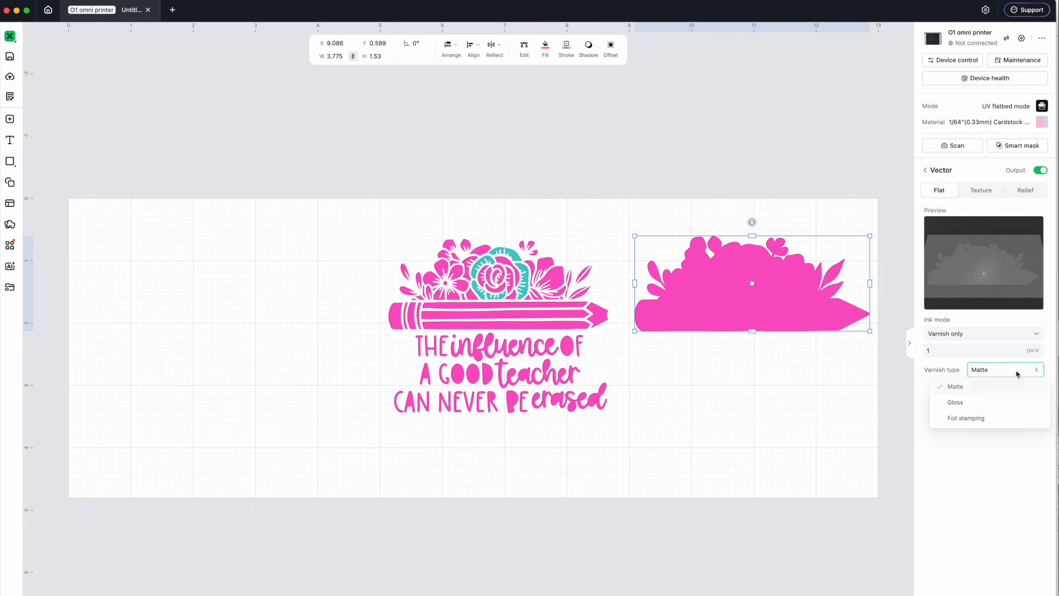
left_click(993, 425)
left_click(732, 429)
- Lay the solid silhouette over the floral pencil design, and move it back beside the design at about X 8.485, Y 0.609
mouse_move(735, 300)
left_mouse_down()
mouse_move(479, 298)
mouse_move(488, 297)
left_mouse_up()
left_click_drag(588, 313, 826, 312)
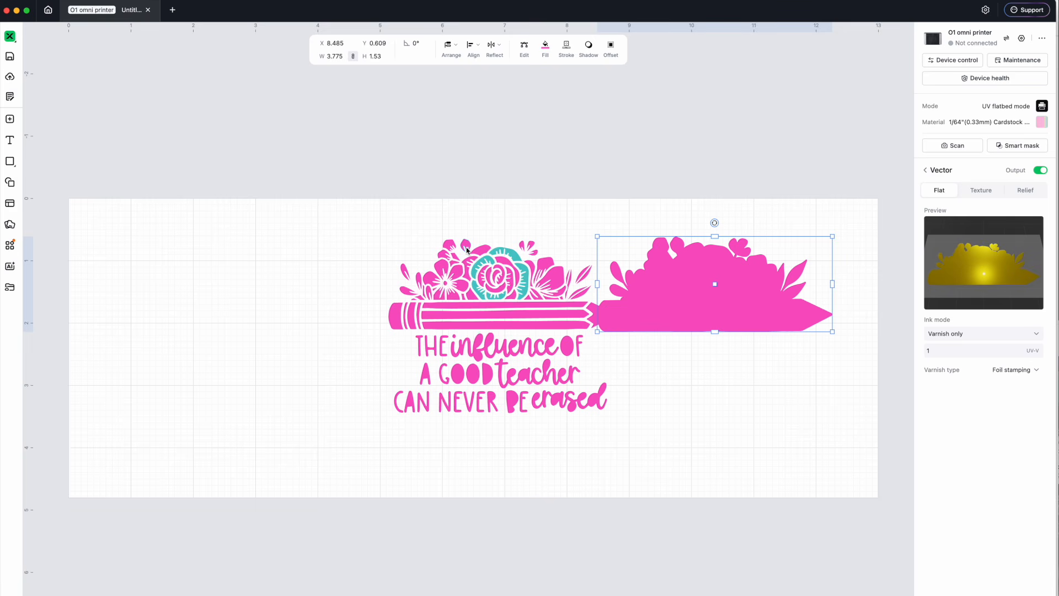
left_click_drag(344, 195, 807, 444)
left_click(806, 445)
- Give the silhouette a Texture print with thickness 0.060 in, smoothness 3, and a Round edge 0.016 in wide
left_click(719, 306)
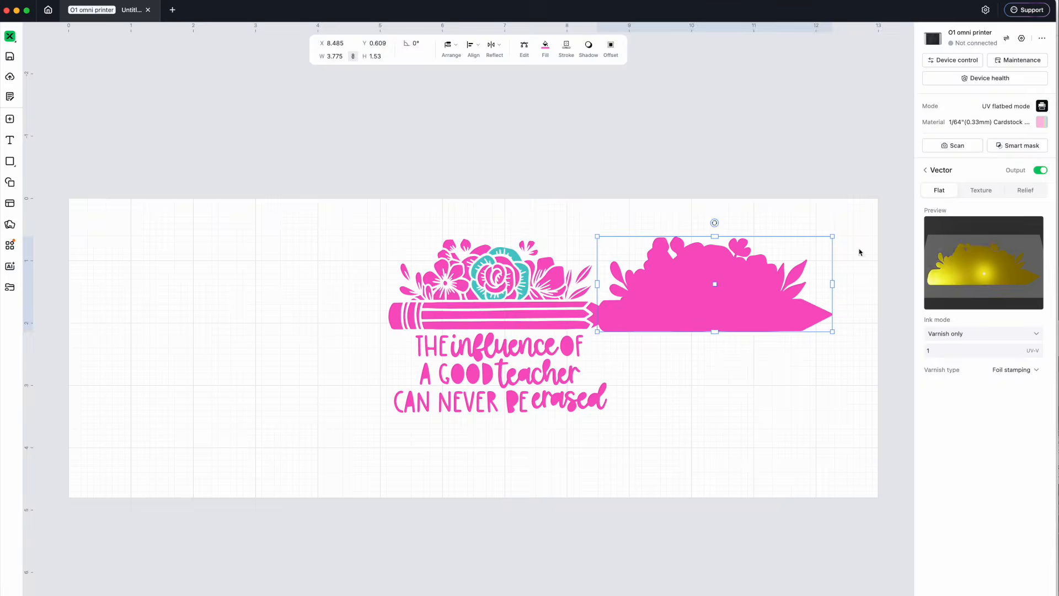
left_click(983, 192)
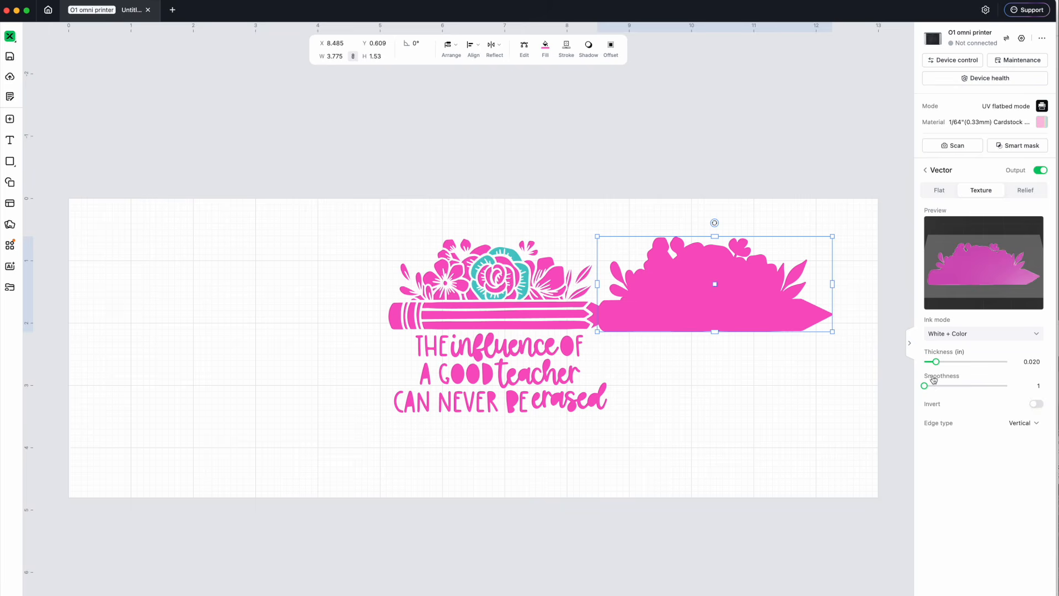
left_click_drag(935, 362, 942, 385)
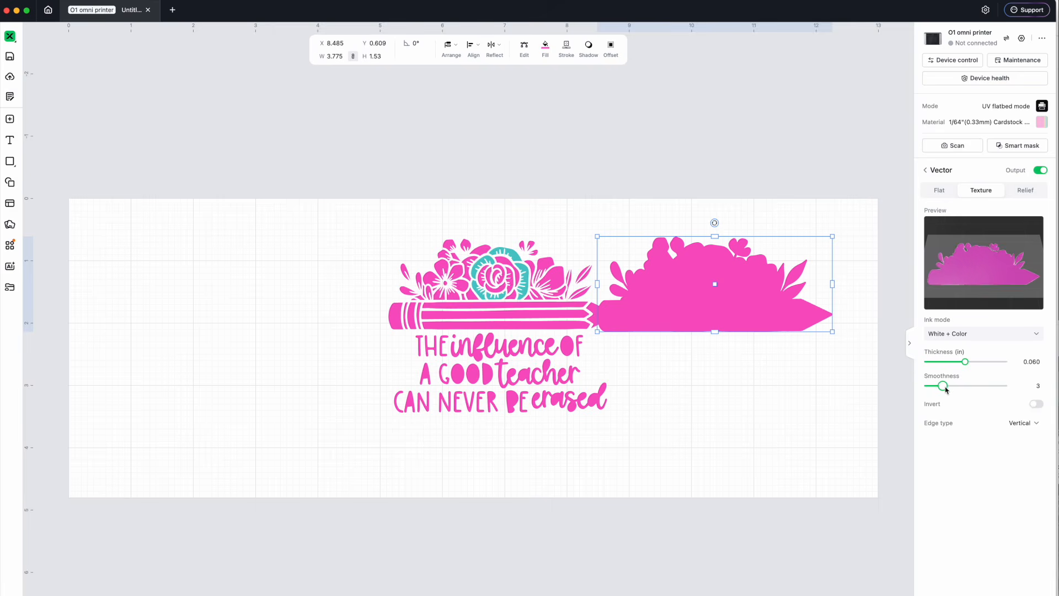
left_click(1014, 425)
left_click(1000, 458)
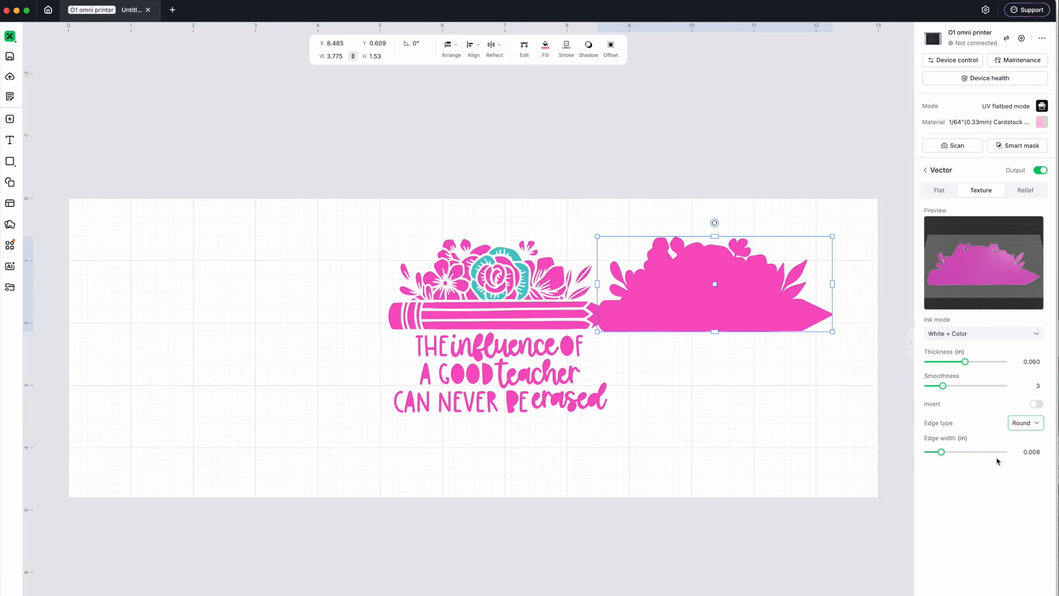
left_click_drag(942, 452, 958, 452)
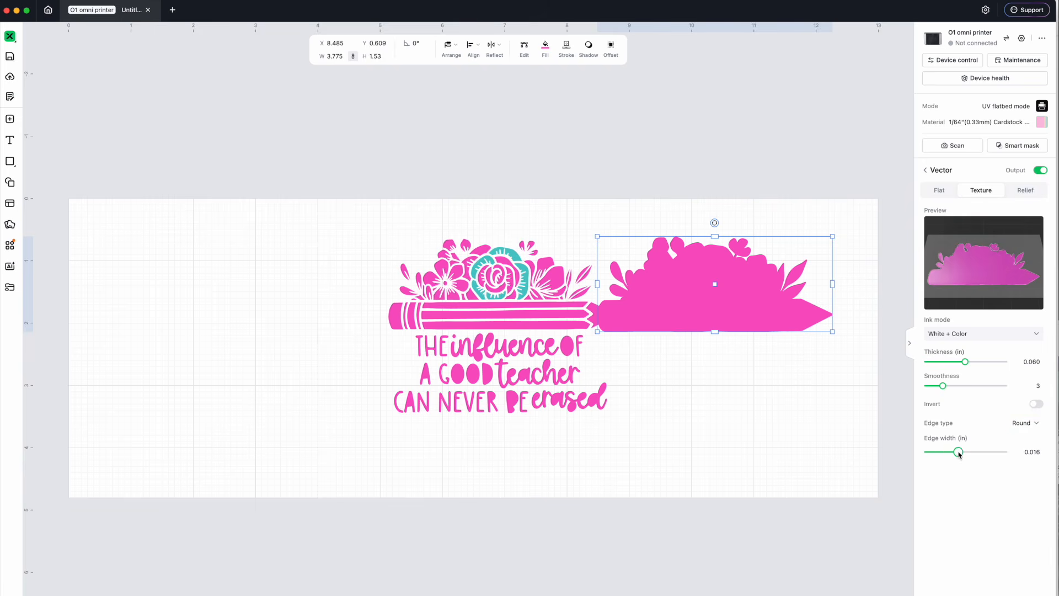
- Examine the whole design in the 3D print preview from a low angle and from above, and close the preview
left_click(851, 463)
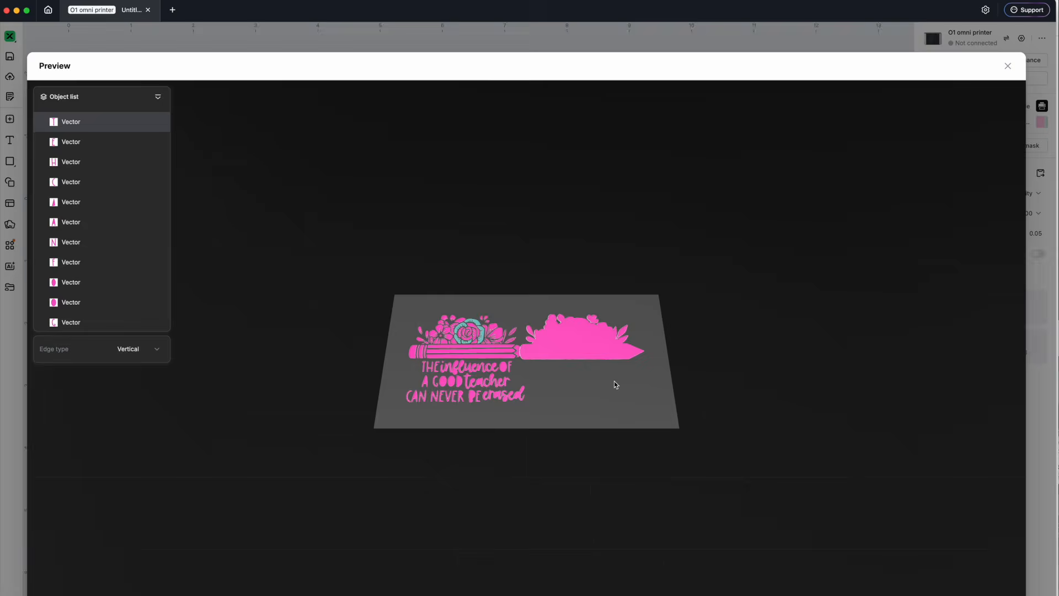
left_click_drag(616, 384, 612, 265)
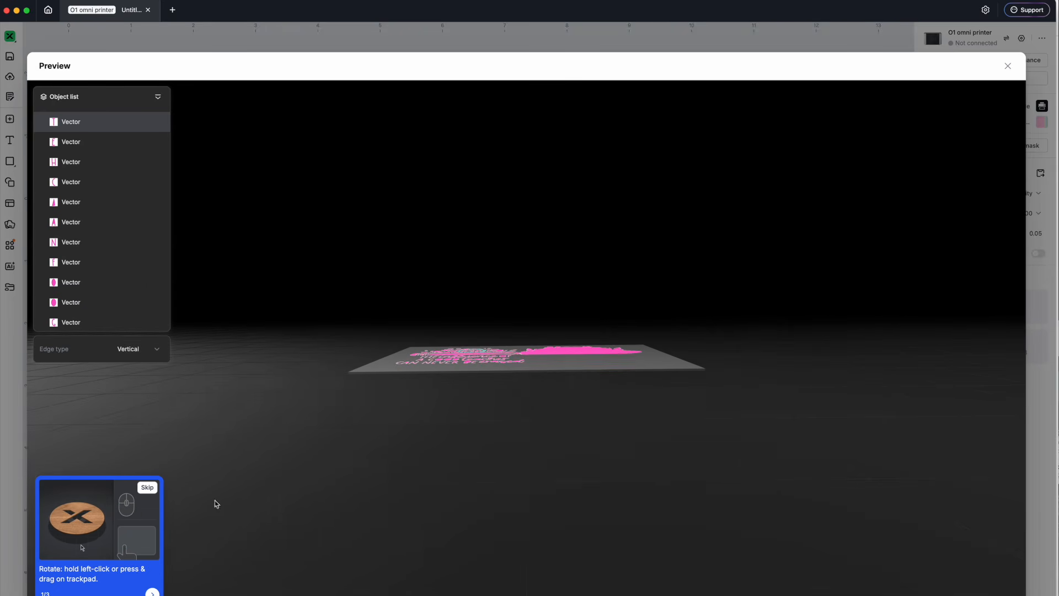
left_click_drag(507, 370, 503, 478)
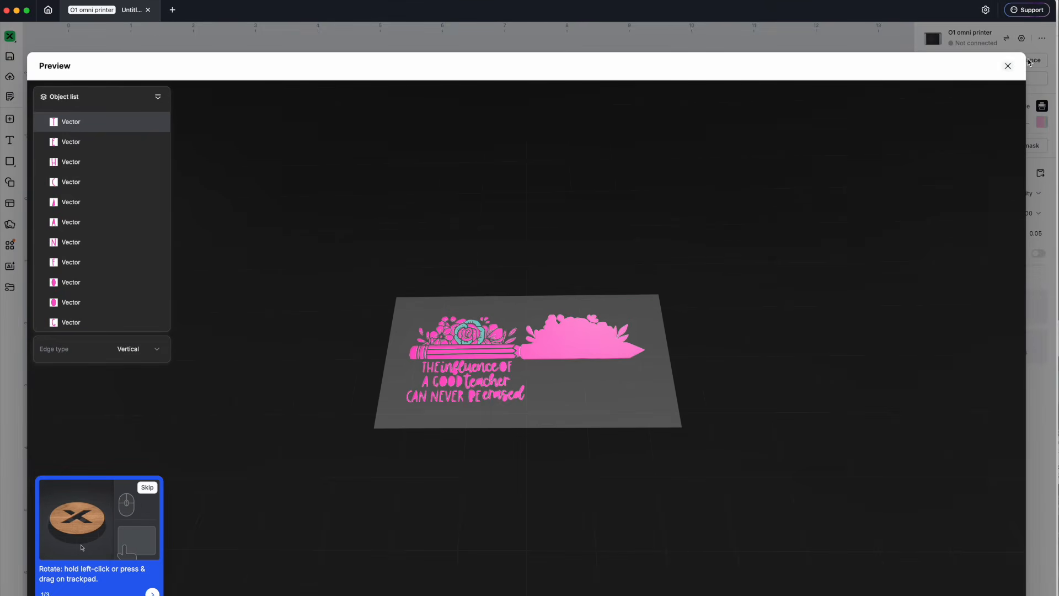
left_click(1008, 66)
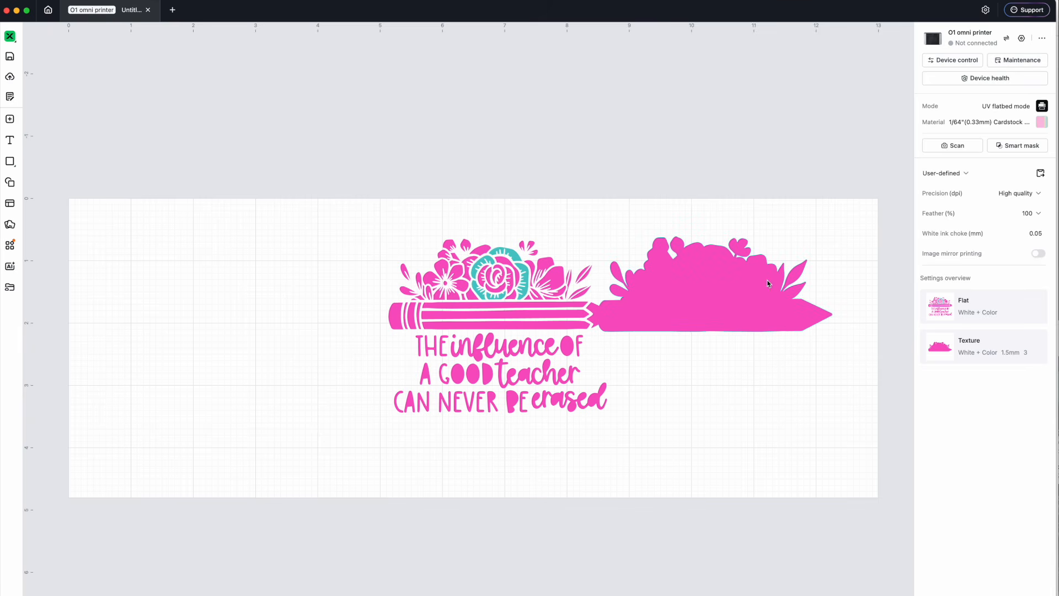